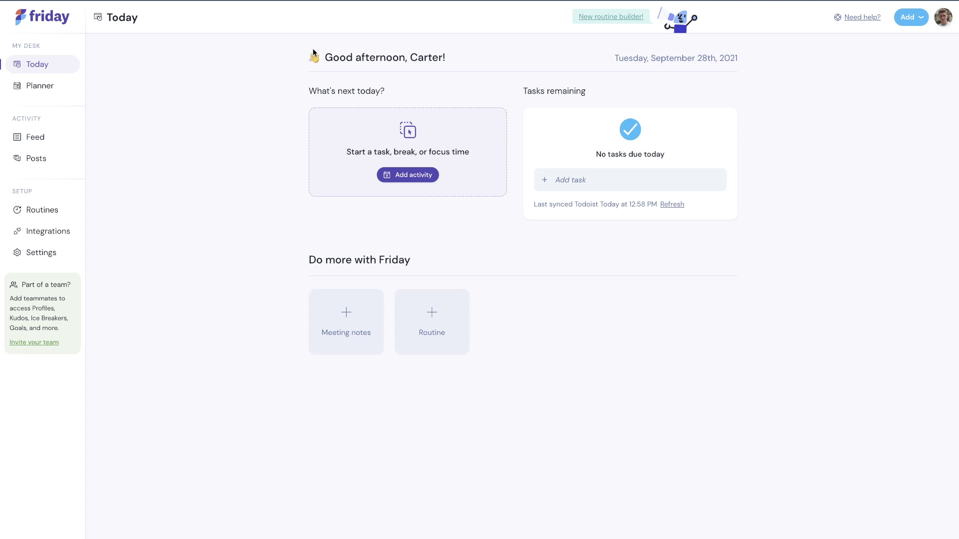
# Highlight parts of the afternoon greeting and the What's next today card, then clear the highlight.
pyautogui.moveTo(331, 58); pyautogui.dragTo(440, 57)
pyautogui.moveTo(359, 58); pyautogui.dragTo(435, 54)
pyautogui.click(448, 60)
pyautogui.moveTo(309, 91); pyautogui.dragTo(382, 92)
pyautogui.moveTo(529, 100); pyautogui.dragTo(590, 94)
pyautogui.click(590, 94)
# Open the Sep 26 – Oct 2 planner, expand the 22 future tasks, and drag Create "Obsidian Videos" to 10:30am.
pyautogui.click(66, 87)
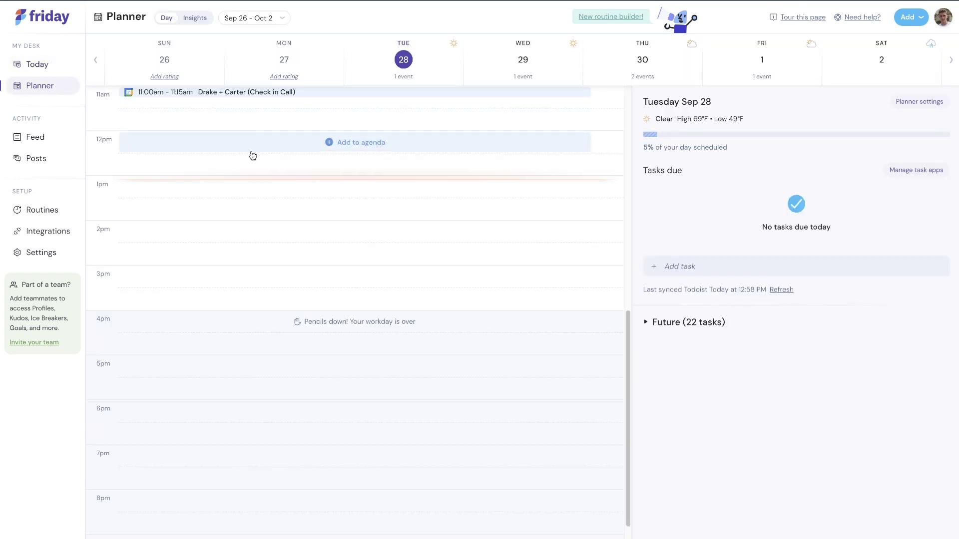
pyautogui.scroll(3, 252, 156)
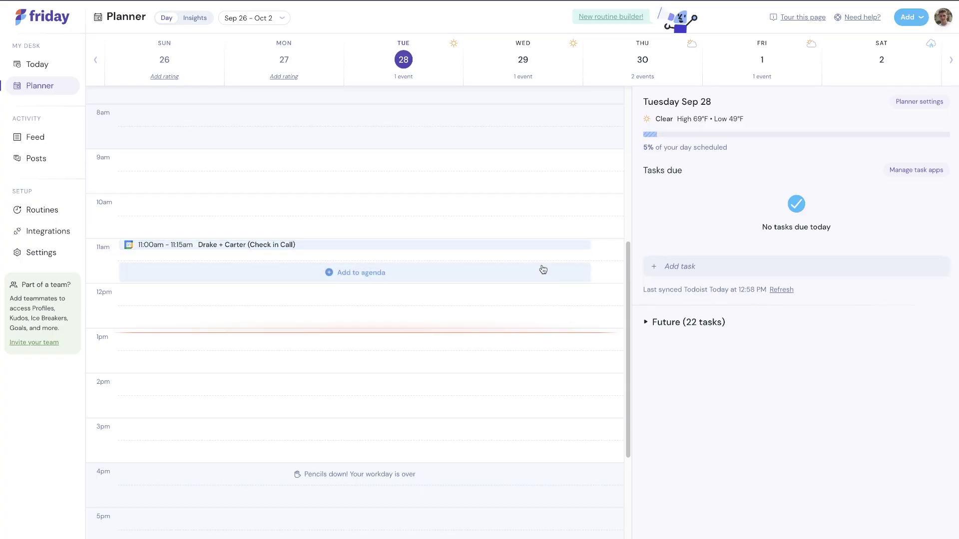
pyautogui.click(647, 324)
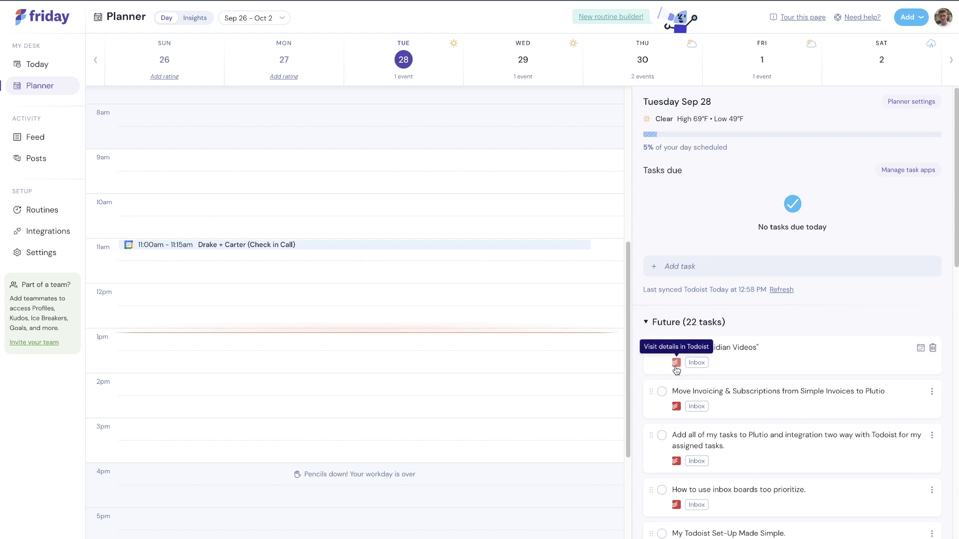
pyautogui.scroll(-7, 697, 370)
pyautogui.scroll(7, 698, 369)
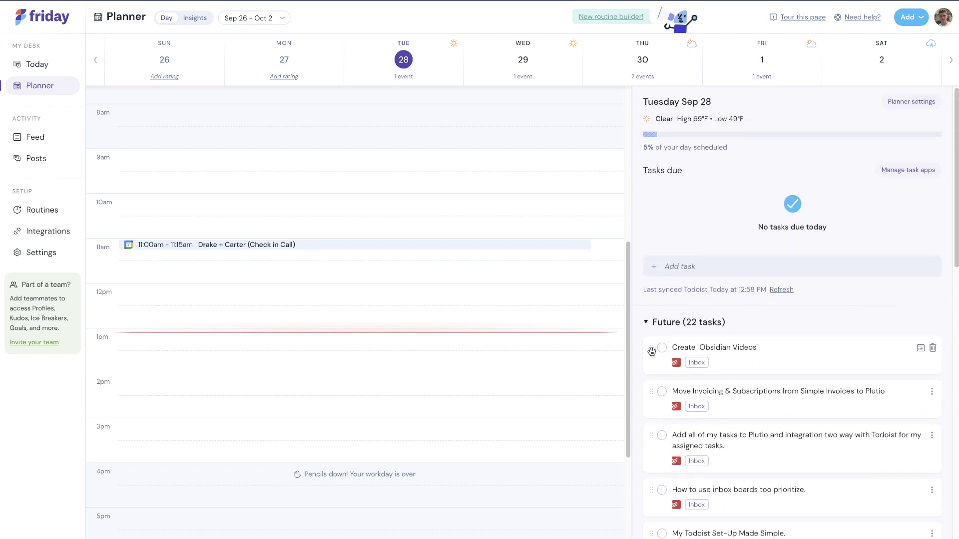
pyautogui.moveTo(651, 351); pyautogui.dragTo(302, 223)
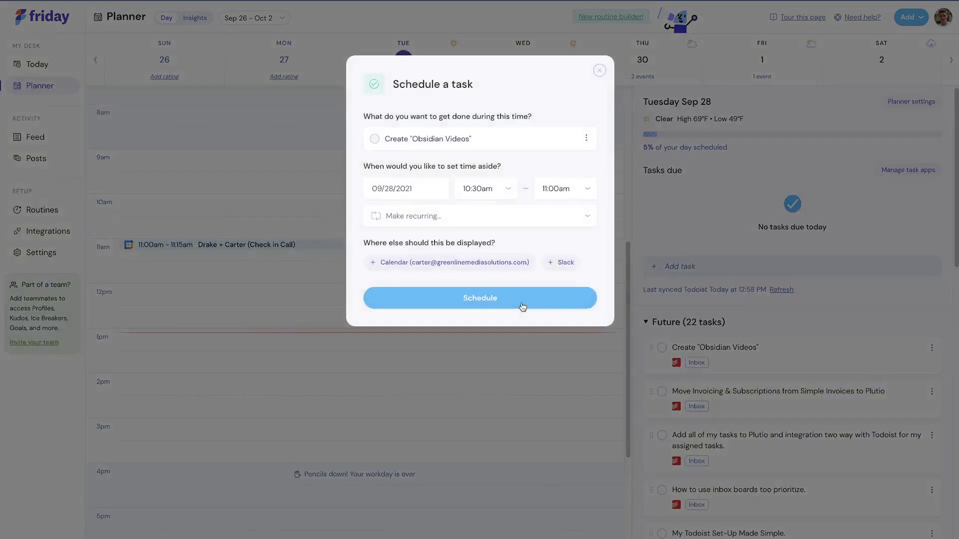
# Schedule Create "Obsidian Videos" for 10:30–11:00am on Sep 28, then reload the planner.
pyautogui.click(522, 305)
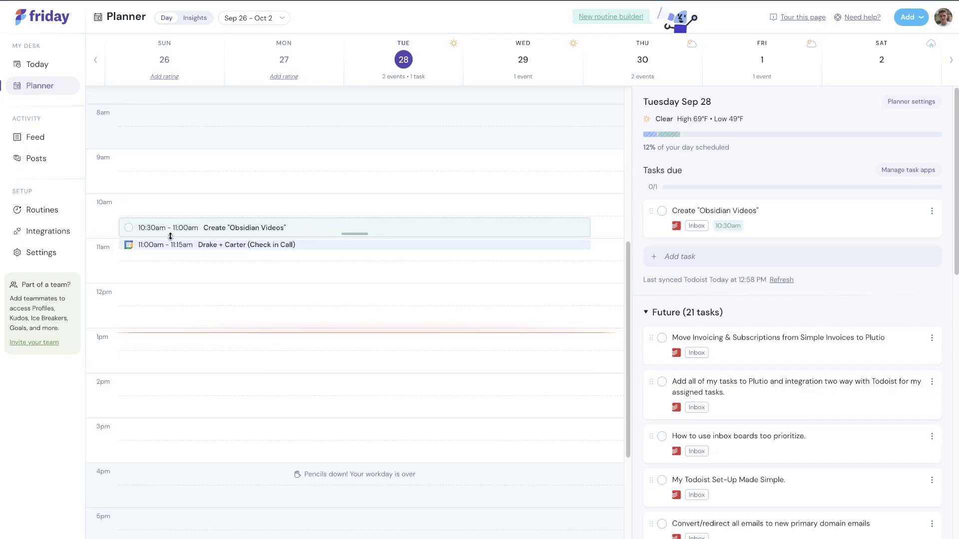
pyautogui.rightClick(205, 229)
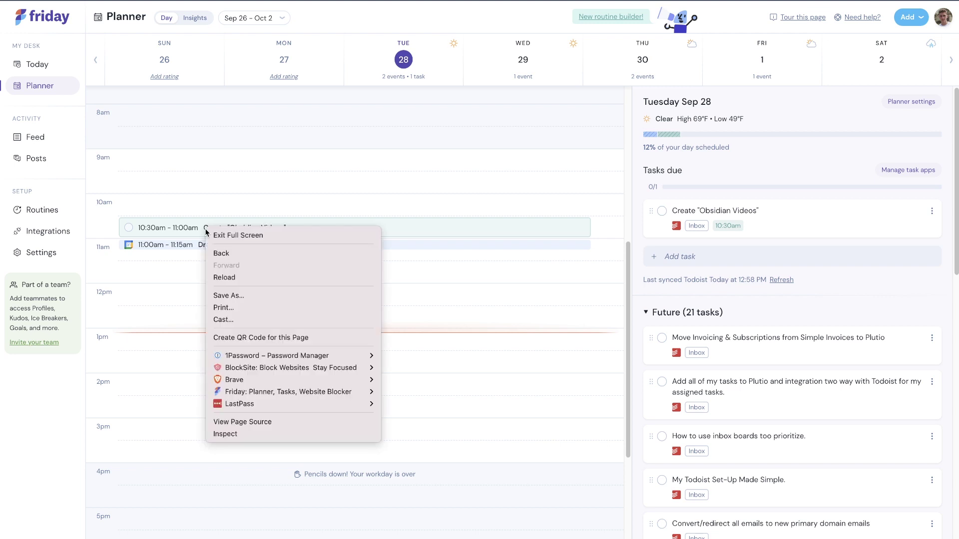
pyautogui.click(220, 276)
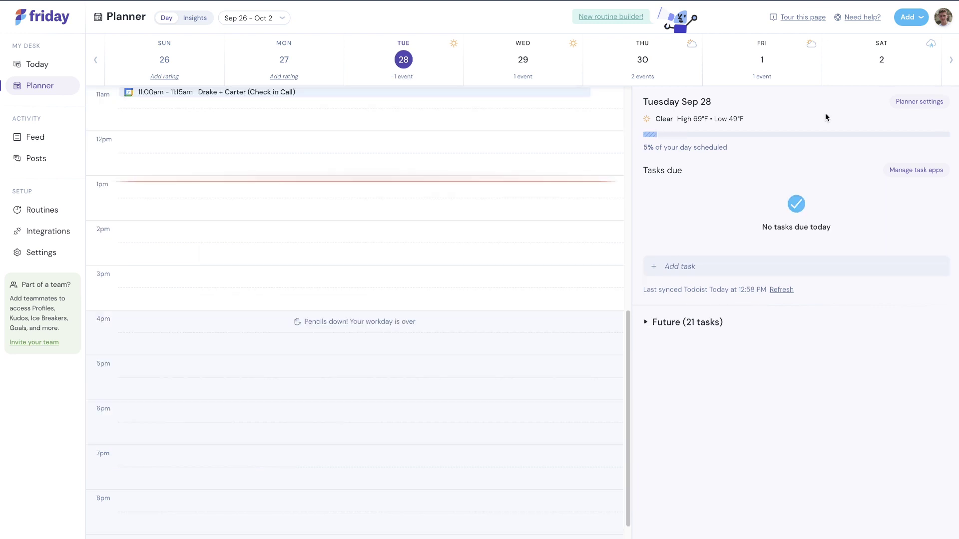
pyautogui.click(920, 103)
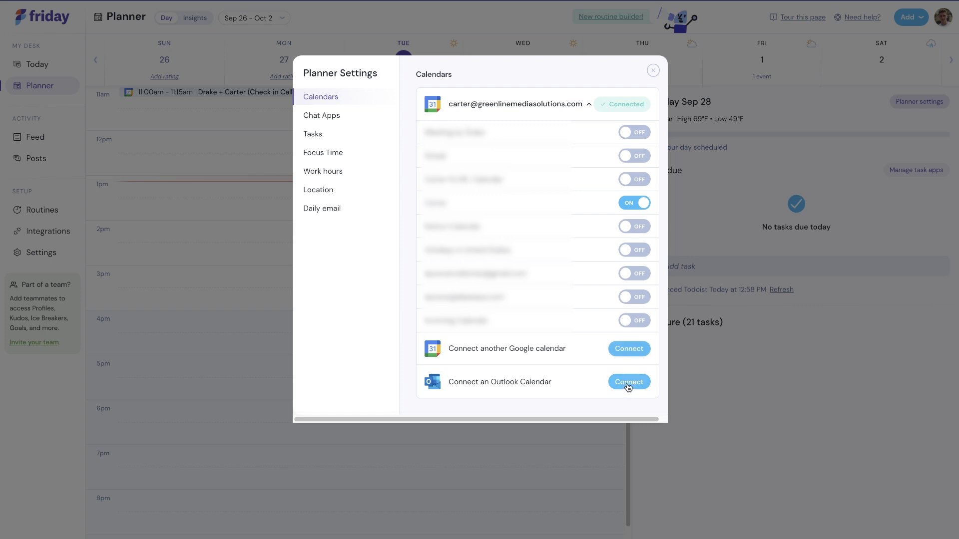
# Switch Planner Settings to the Chat Apps section.
pyautogui.click(338, 119)
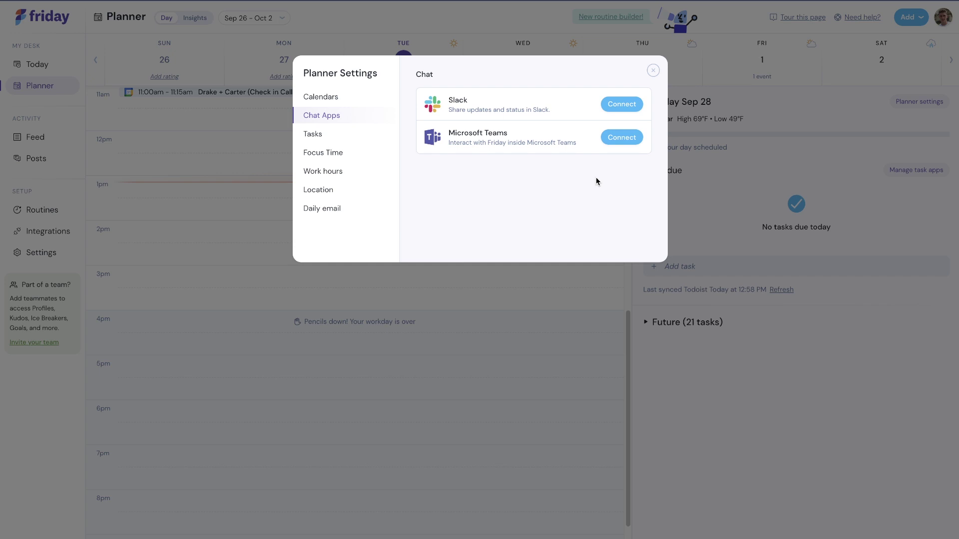
# Show the Tasks integrations section in Planner Settings.
pyautogui.click(360, 141)
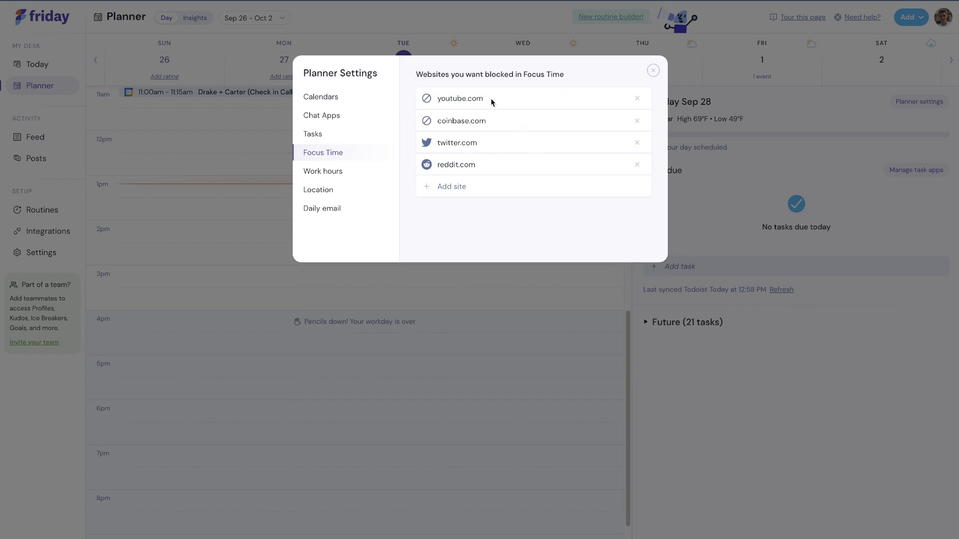
# Highlight youtube.com in the Focus Time blocked websites list.
pyautogui.moveTo(478, 98); pyautogui.dragTo(486, 124)
# Highlight the remaining blocked sites, clear the highlight, and view Work hours set to 9:30am–4:00pm.
pyautogui.moveTo(438, 143); pyautogui.dragTo(472, 178)
pyautogui.click(473, 230)
pyautogui.click(329, 172)
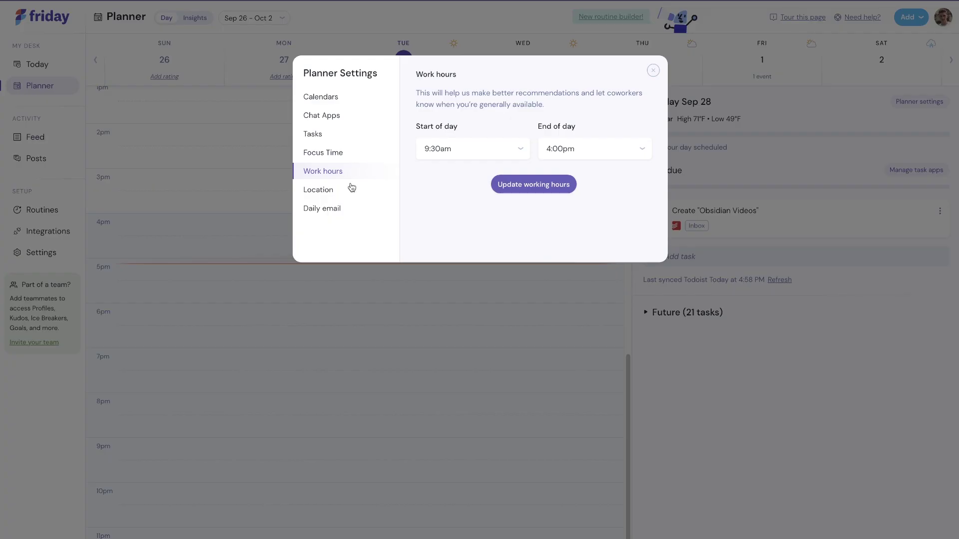
# View the Location settings, then the Daily email settings with its Every weekday frequency choices.
pyautogui.click(352, 194)
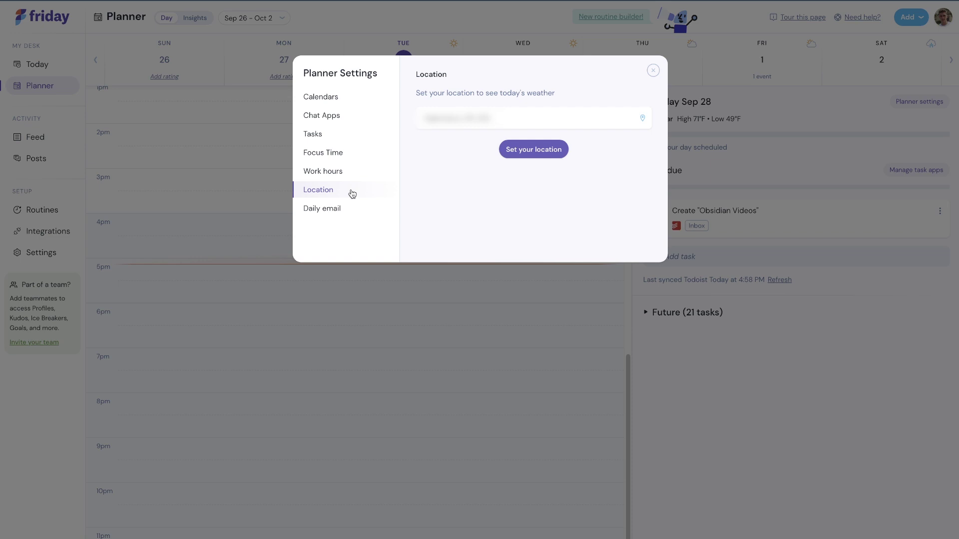
pyautogui.click(352, 208)
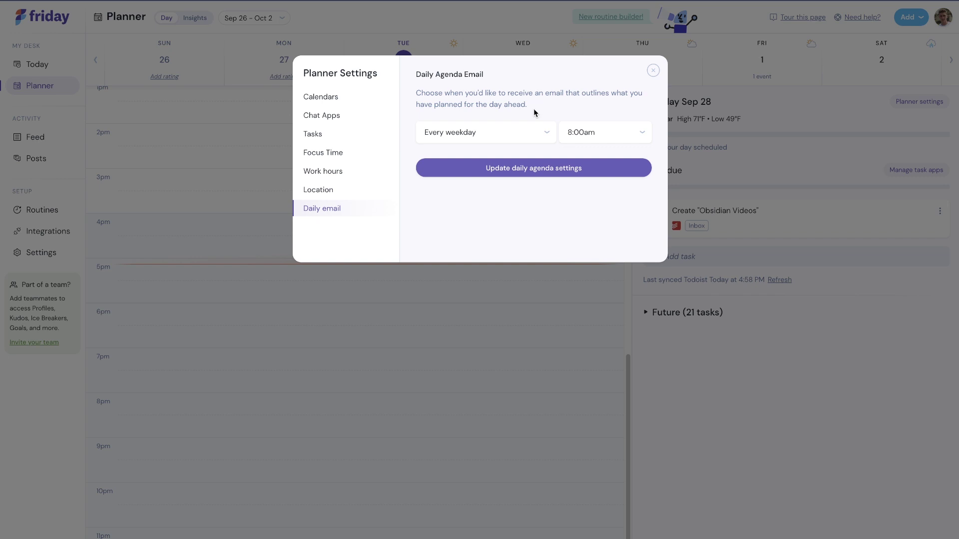
pyautogui.click(533, 131)
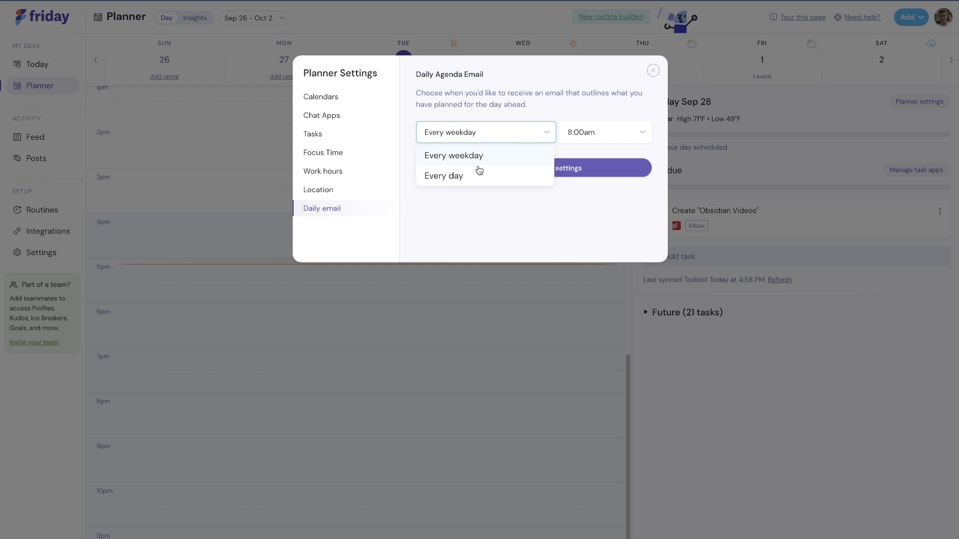
# Leave the agenda email at Every weekday, 8:00am and close Planner Settings.
pyautogui.click(517, 152)
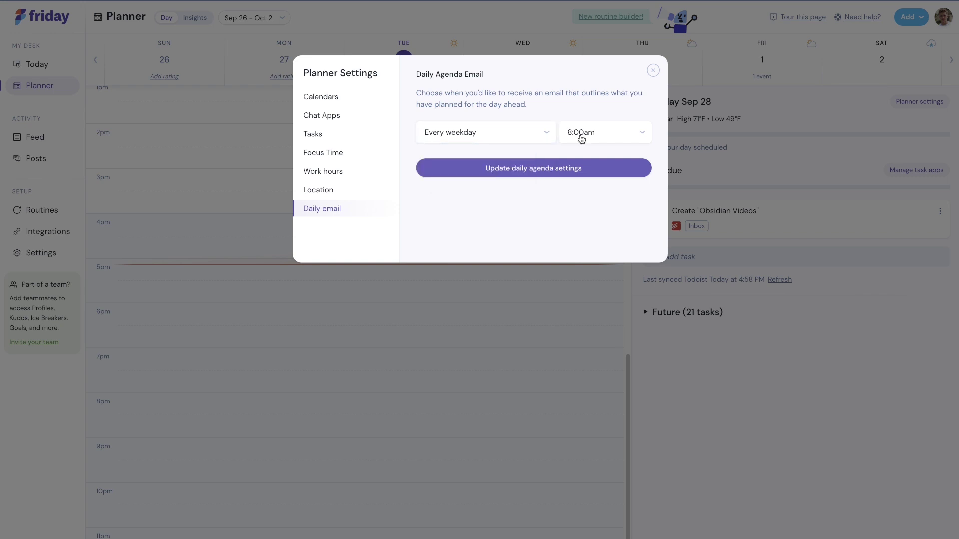
pyautogui.click(581, 135)
pyautogui.click(560, 107)
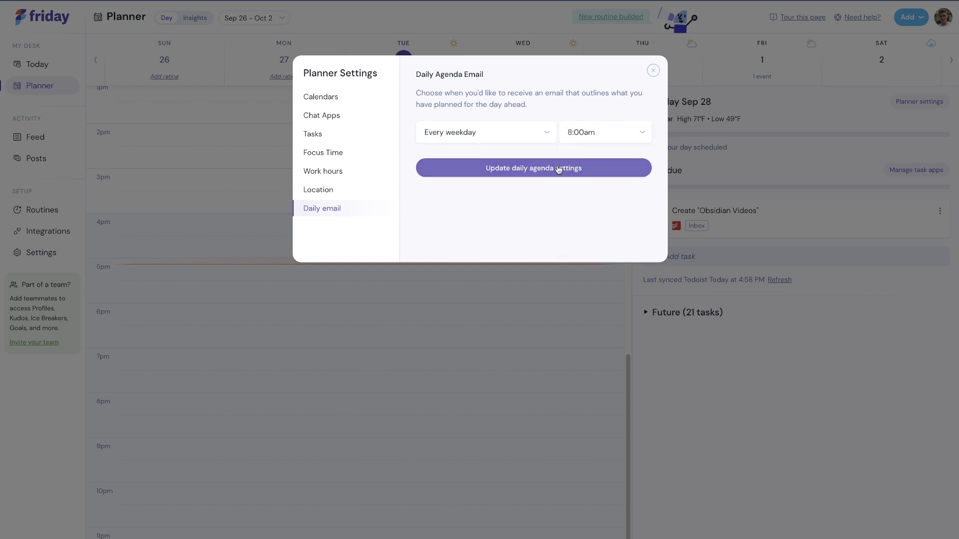
pyautogui.click(652, 71)
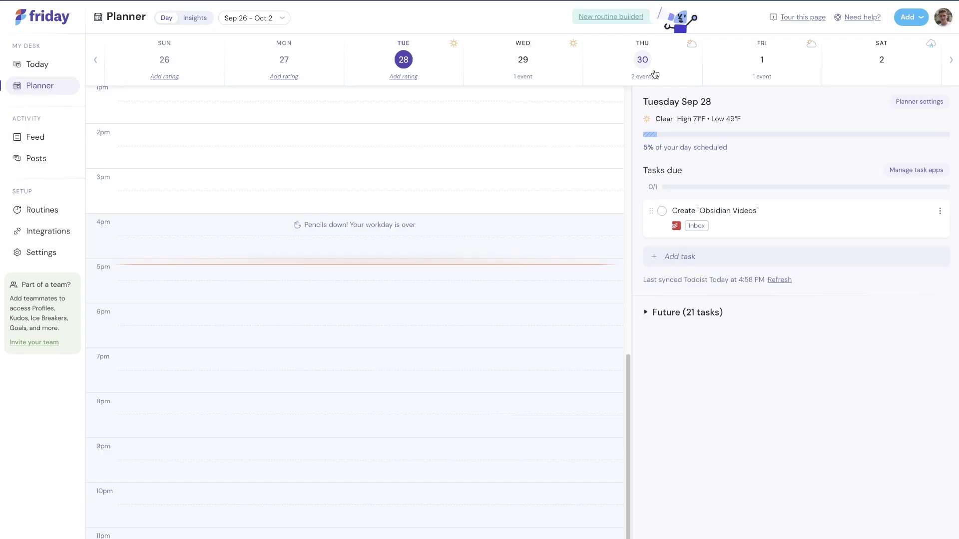
pyautogui.click(947, 62)
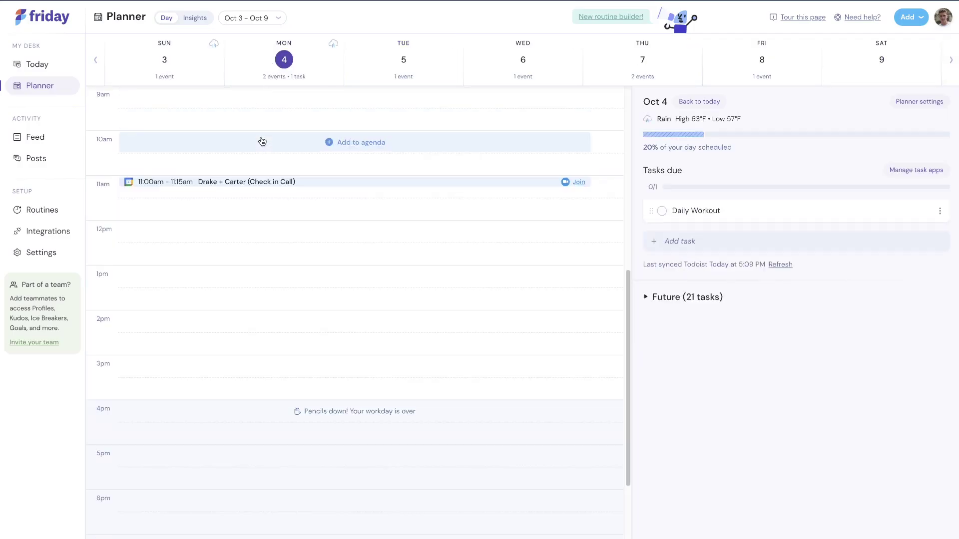
# Scroll Monday Oct 4's agenda up to show the morning.
pyautogui.scroll(2, 261, 141)
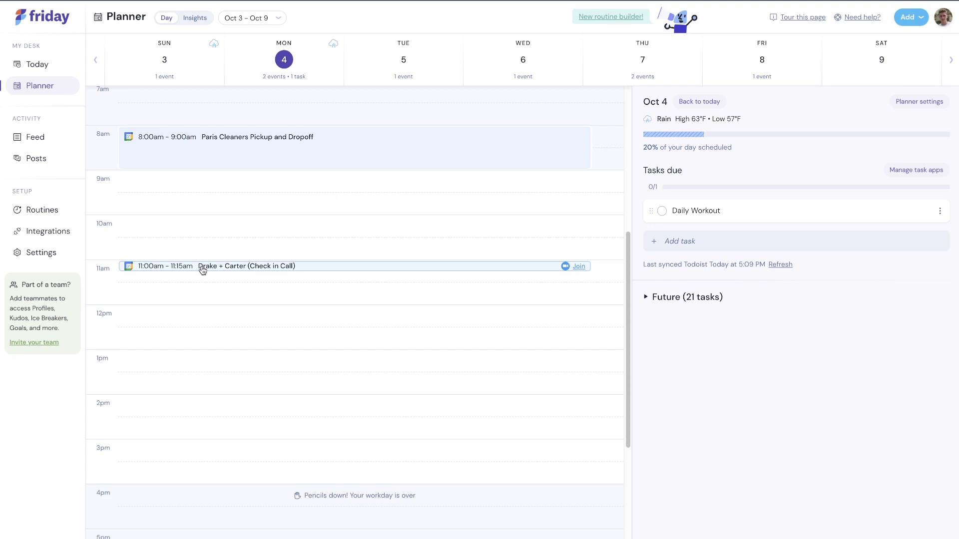
pyautogui.scroll(1, 202, 270)
pyautogui.scroll(-2, 225, 279)
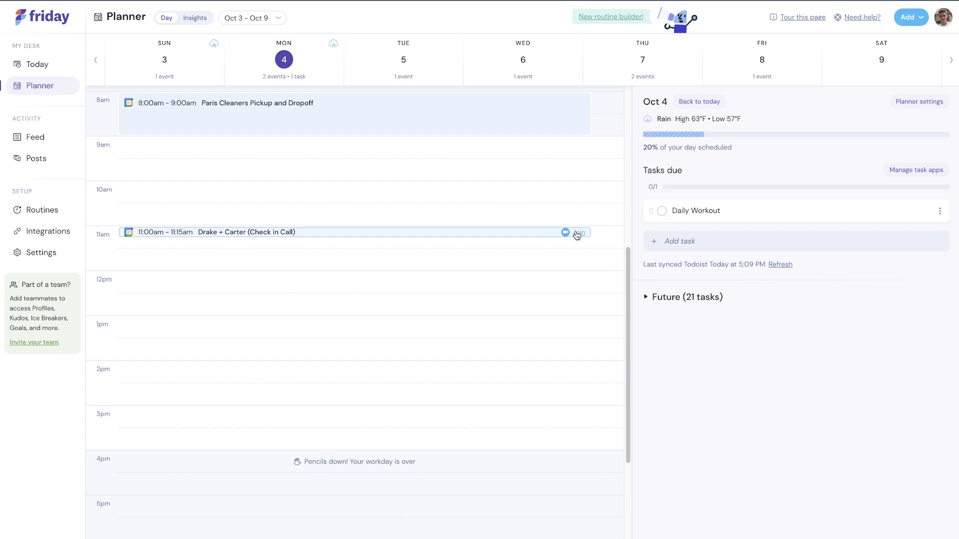
# Scroll the Oct 4 timeline and open the scheduling chooser at the 9am slot.
pyautogui.scroll(2, 339, 220)
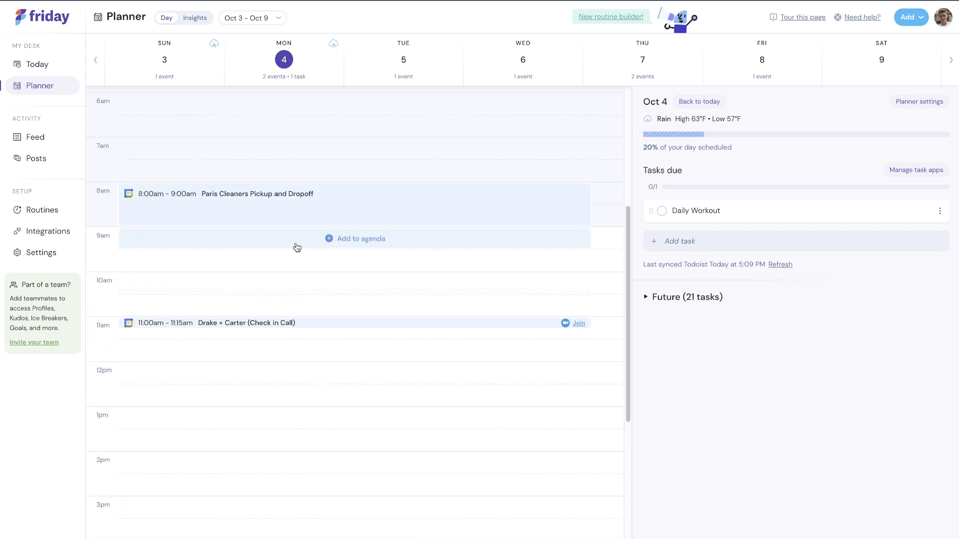
pyautogui.scroll(3, 193, 258)
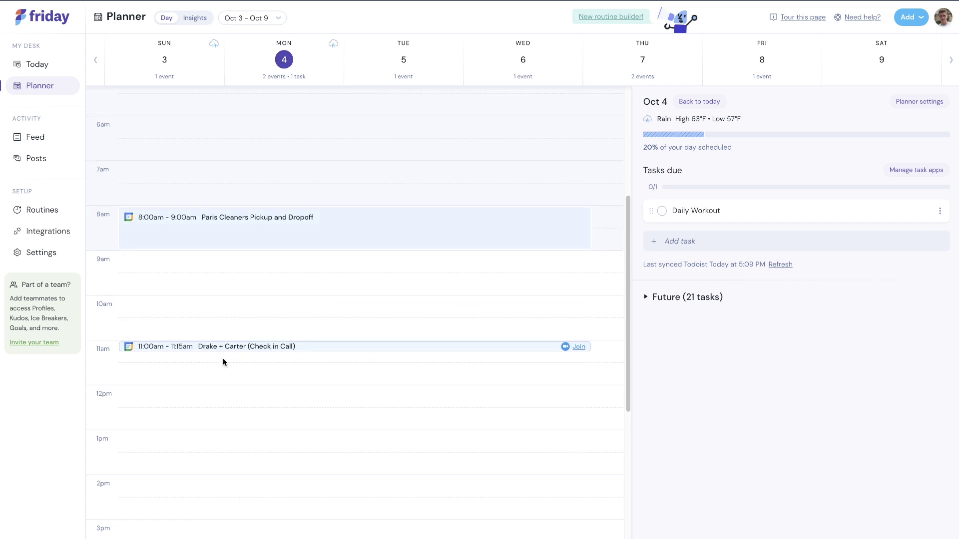
pyautogui.scroll(-5, 165, 205)
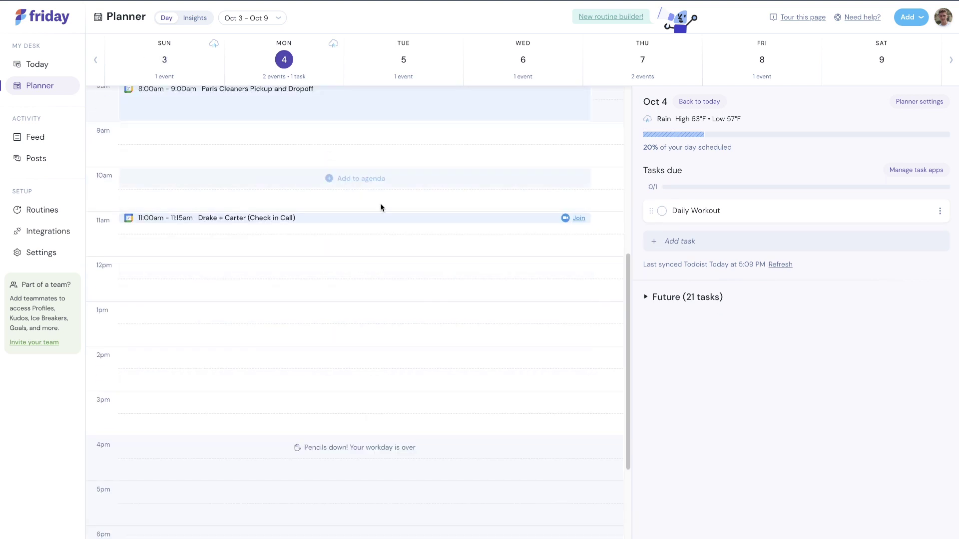
pyautogui.scroll(-5, 294, 412)
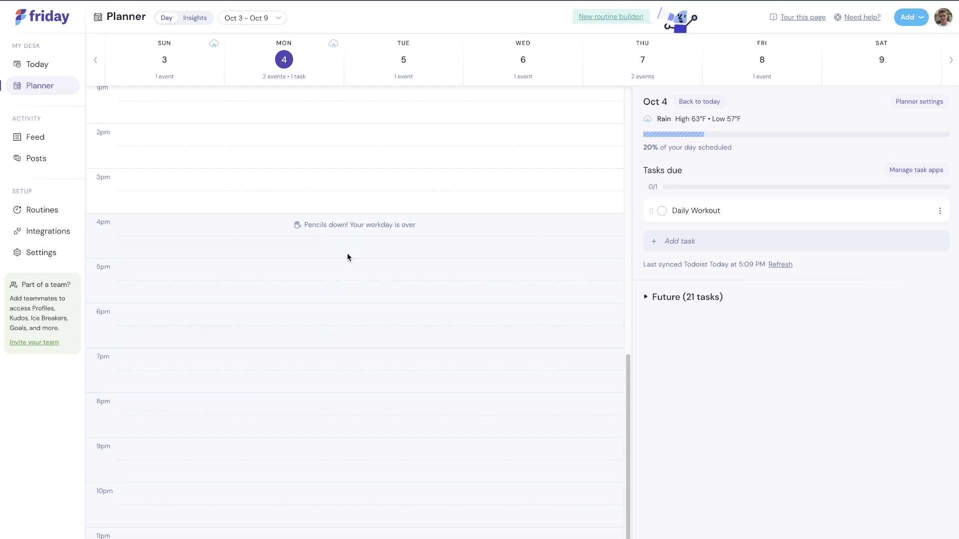
pyautogui.scroll(10, 347, 377)
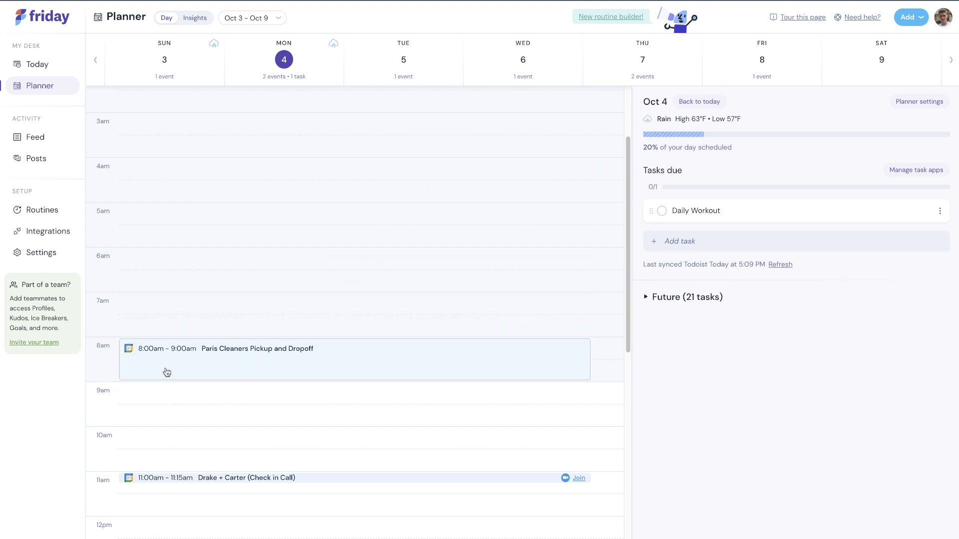
pyautogui.scroll(-3, 203, 235)
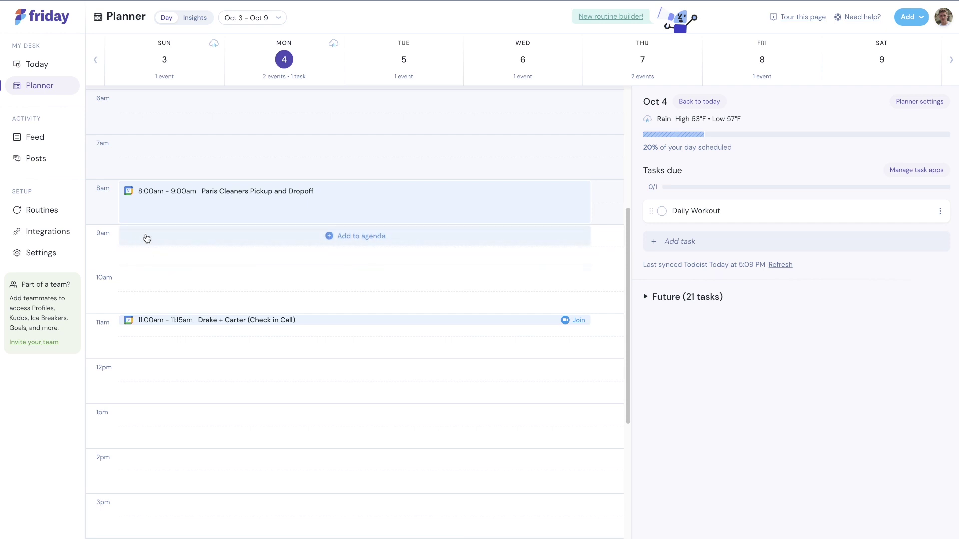
pyautogui.click(314, 233)
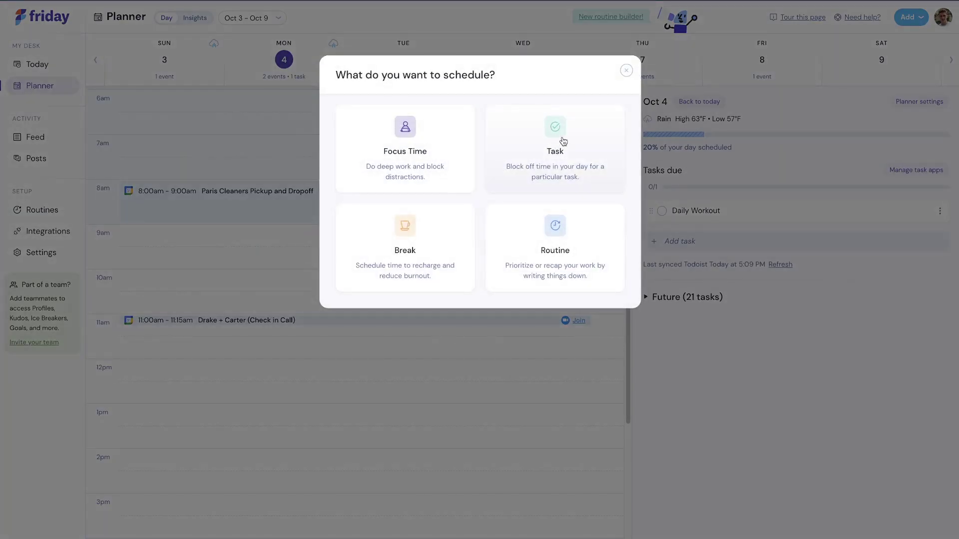
# Schedule the Daily Workout task from 9:00 to 10:00am on Oct 4, repeating every weekday.
pyautogui.click(564, 142)
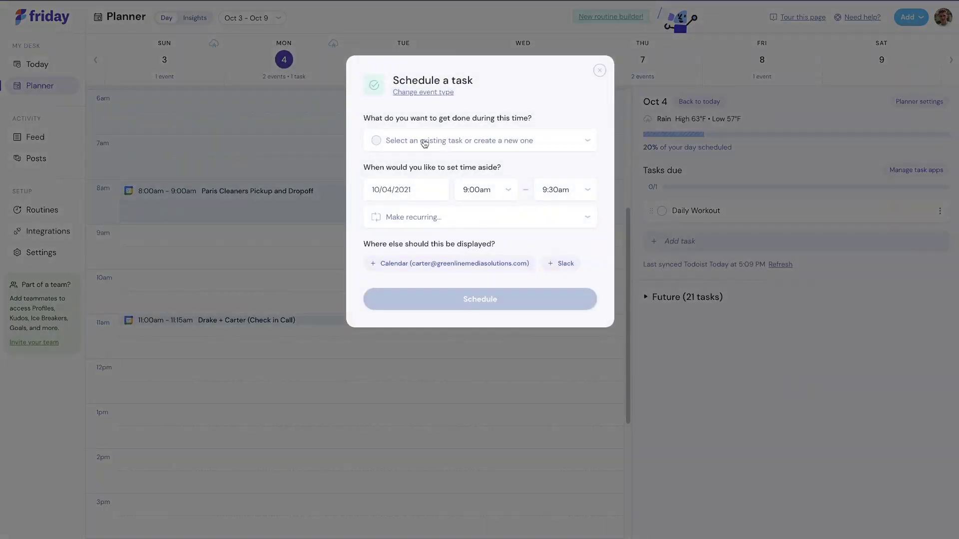
pyautogui.click(458, 143)
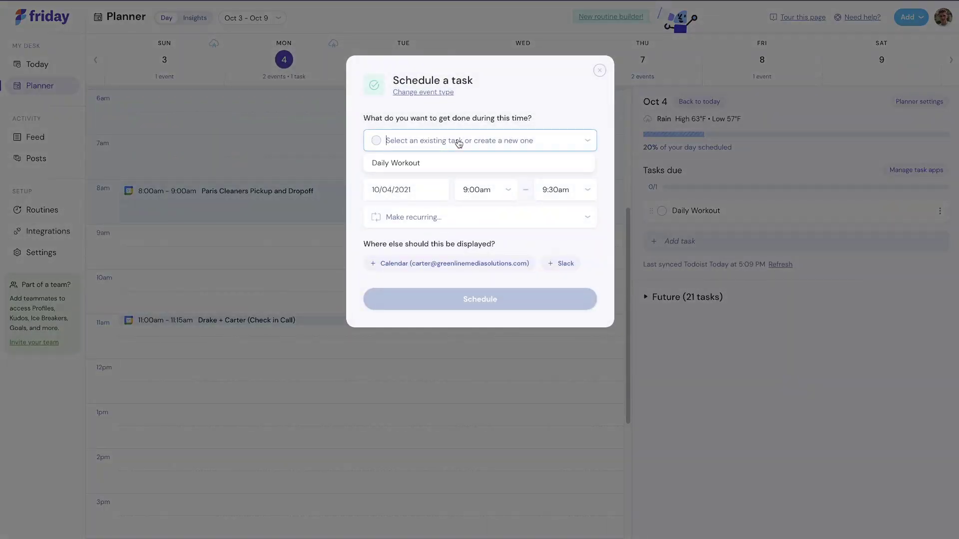
pyautogui.click(428, 166)
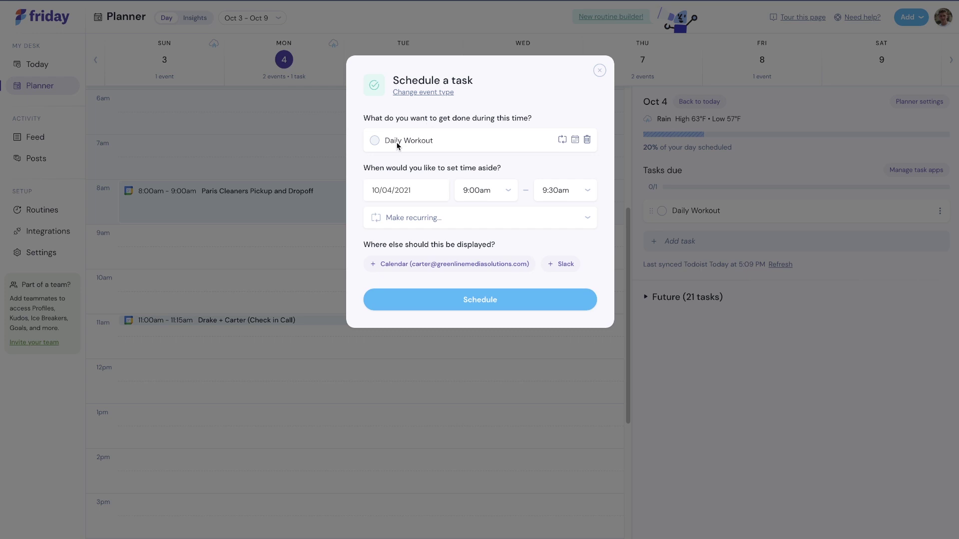
pyautogui.click(431, 221)
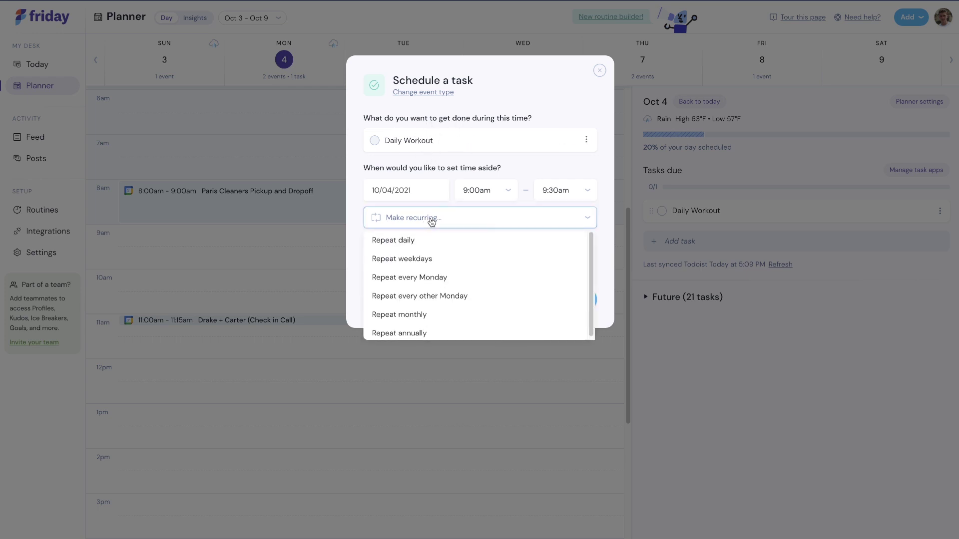
pyautogui.click(438, 267)
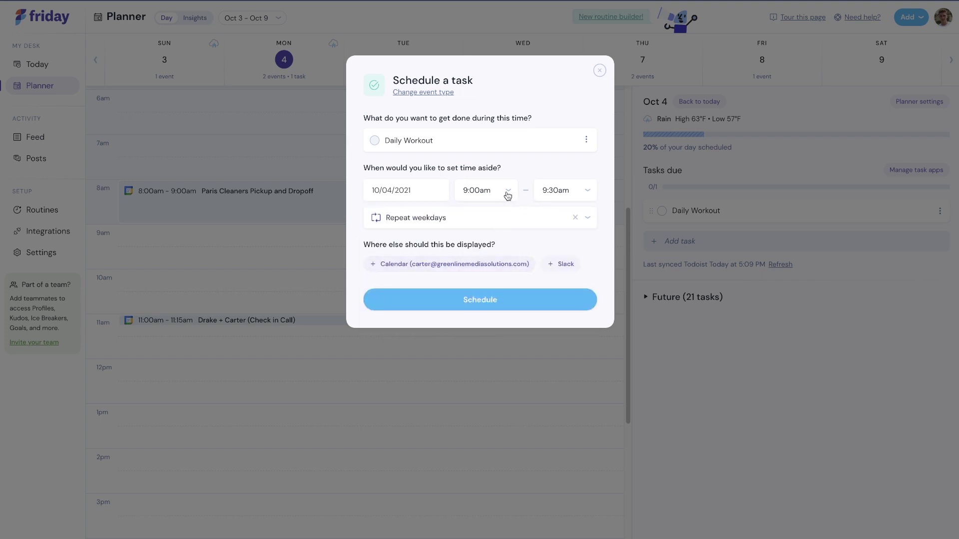
pyautogui.click(566, 194)
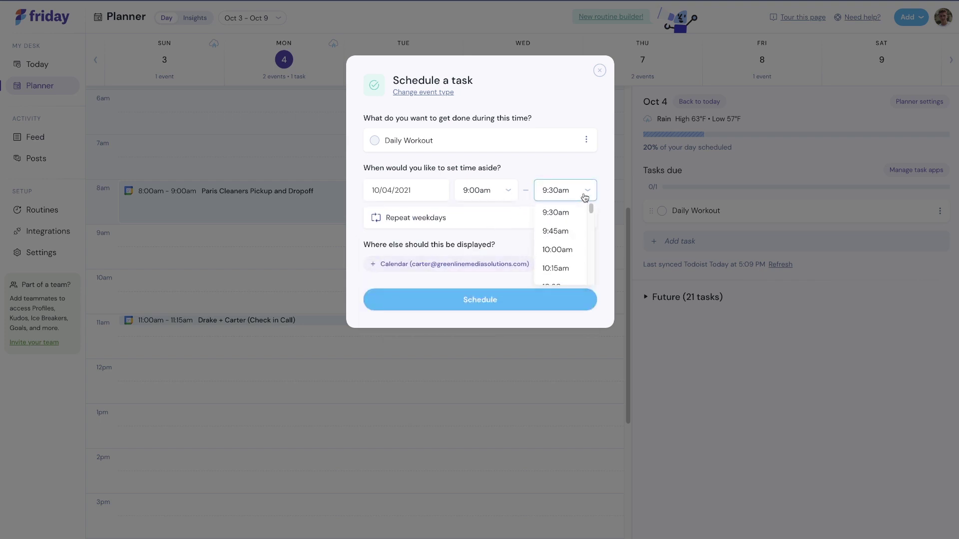
pyautogui.click(562, 250)
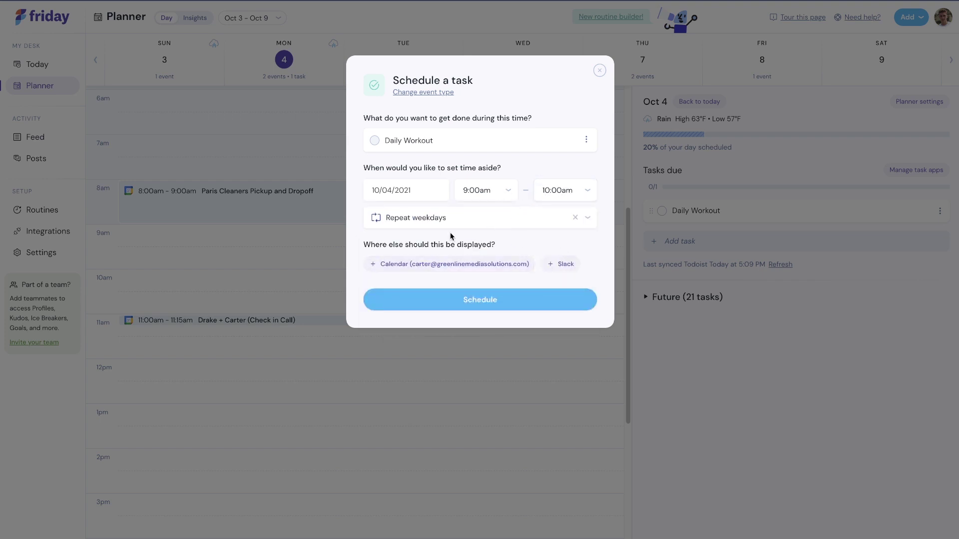
pyautogui.click(446, 304)
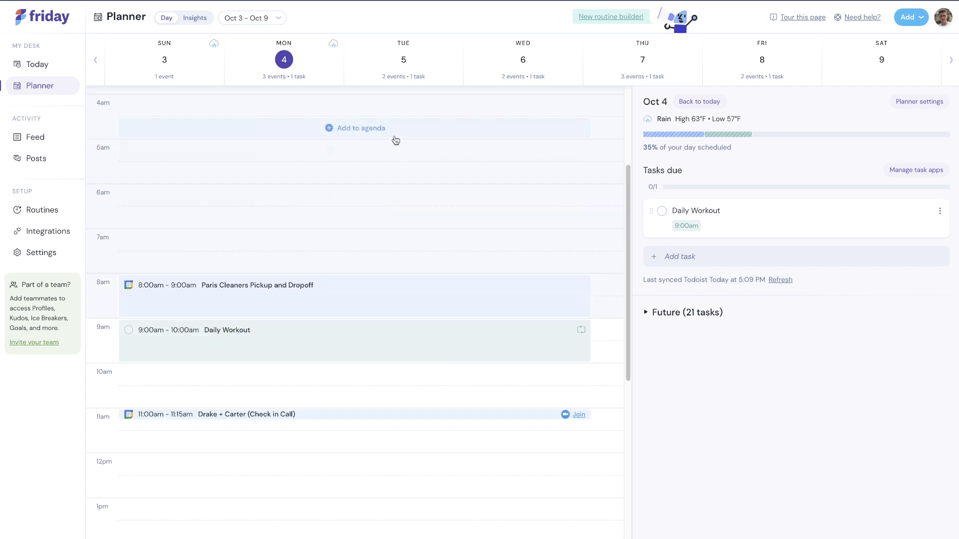
pyautogui.click(403, 60)
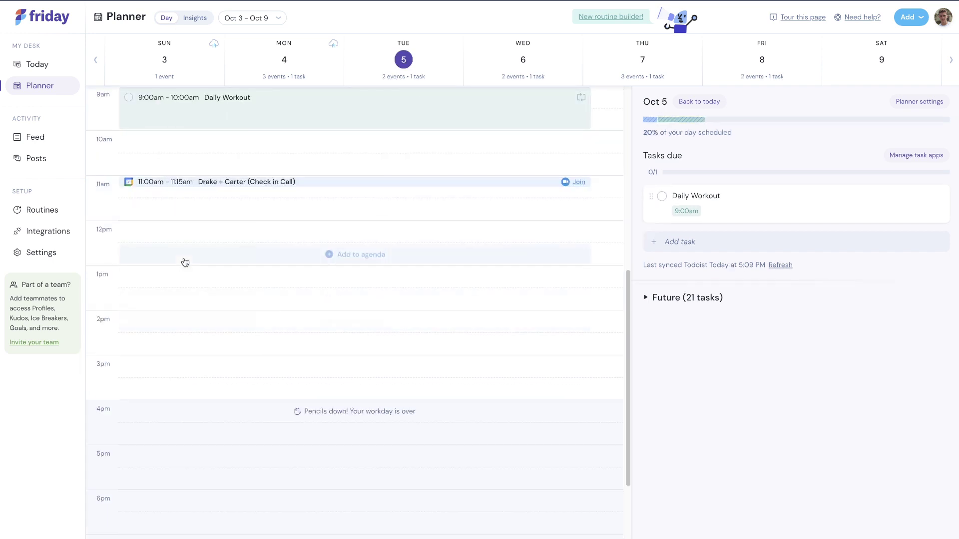
pyautogui.scroll(3, 190, 269)
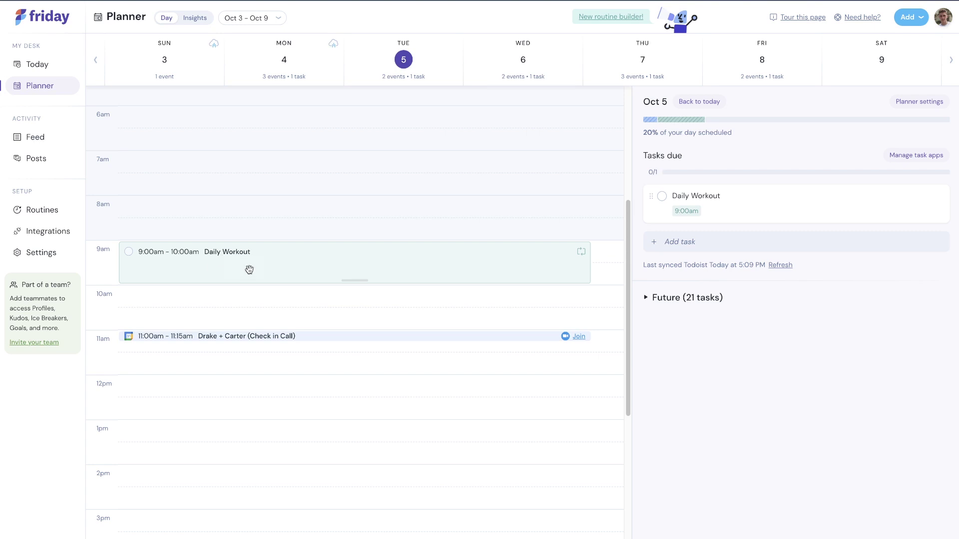
pyautogui.click(871, 59)
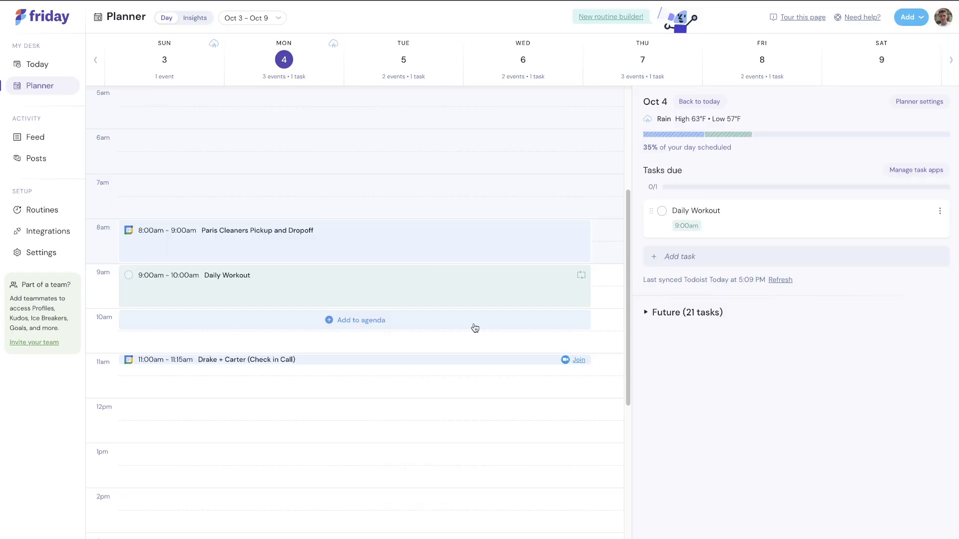
# Add a routine at 10am on Oct 4 and open the Morning Plan template.
pyautogui.click(474, 324)
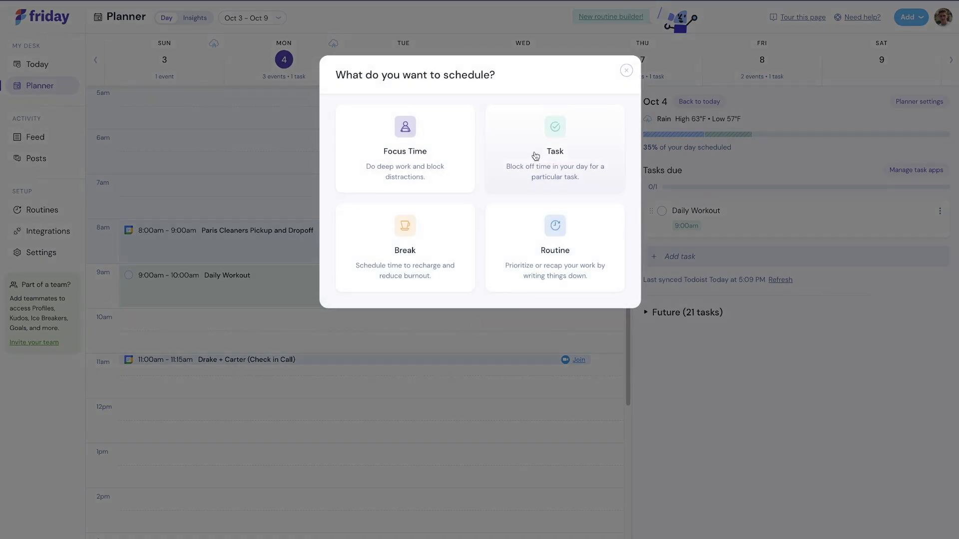
pyautogui.click(539, 226)
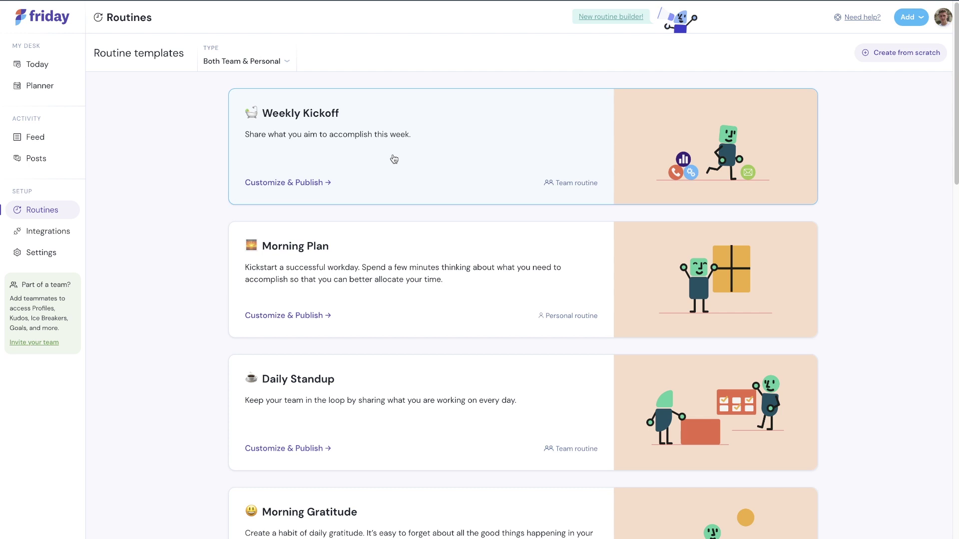
pyautogui.scroll(-3, 394, 158)
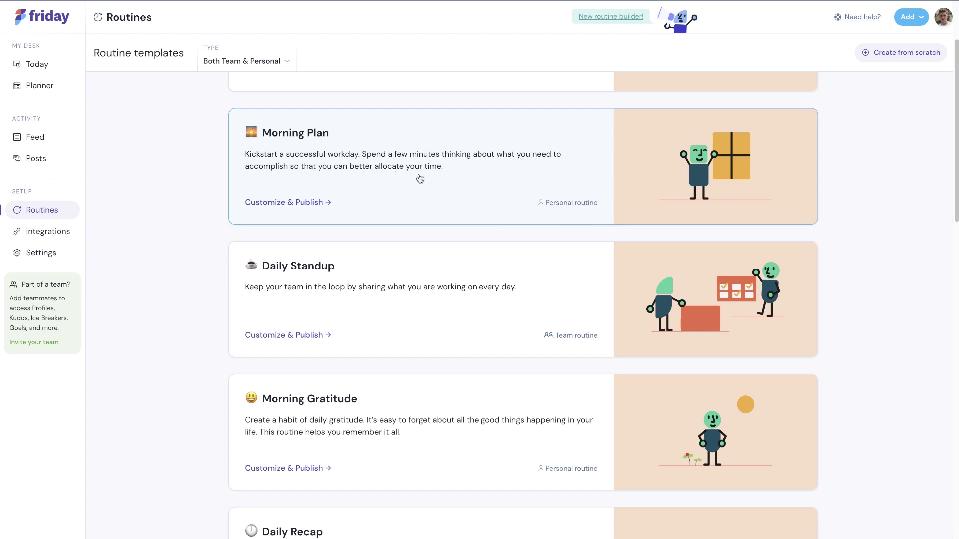
pyautogui.click(478, 179)
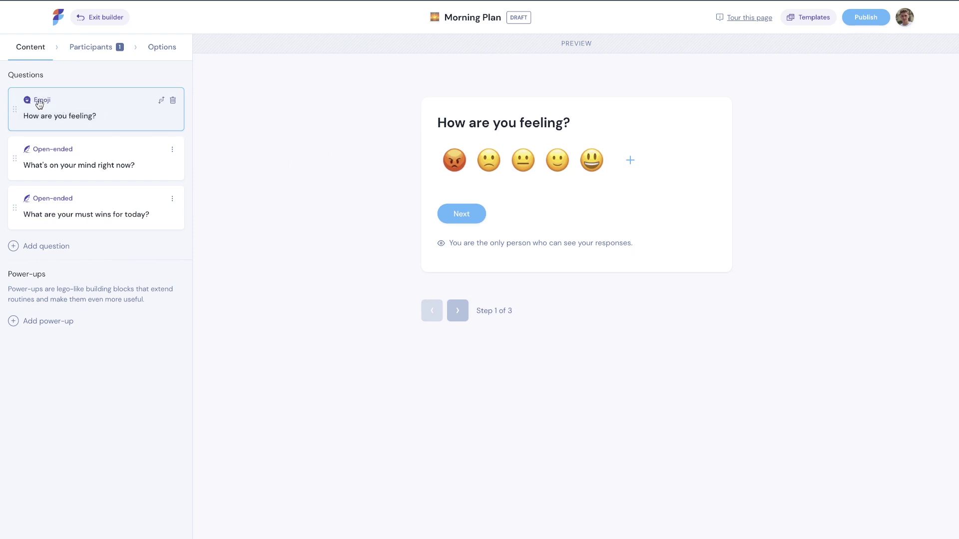
# Preview the second and third Morning Plan questions, then view and dismiss the question-type choices.
pyautogui.click(81, 150)
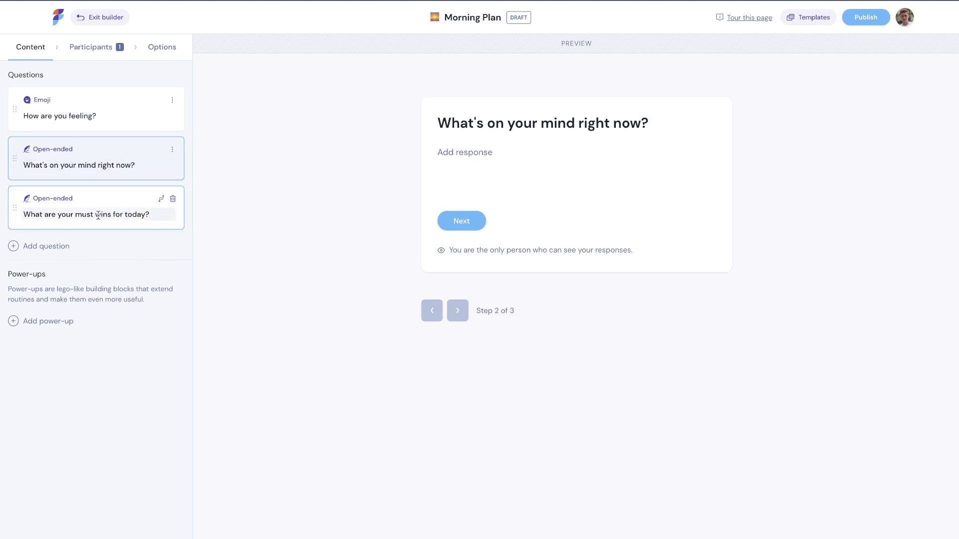
pyautogui.click(96, 197)
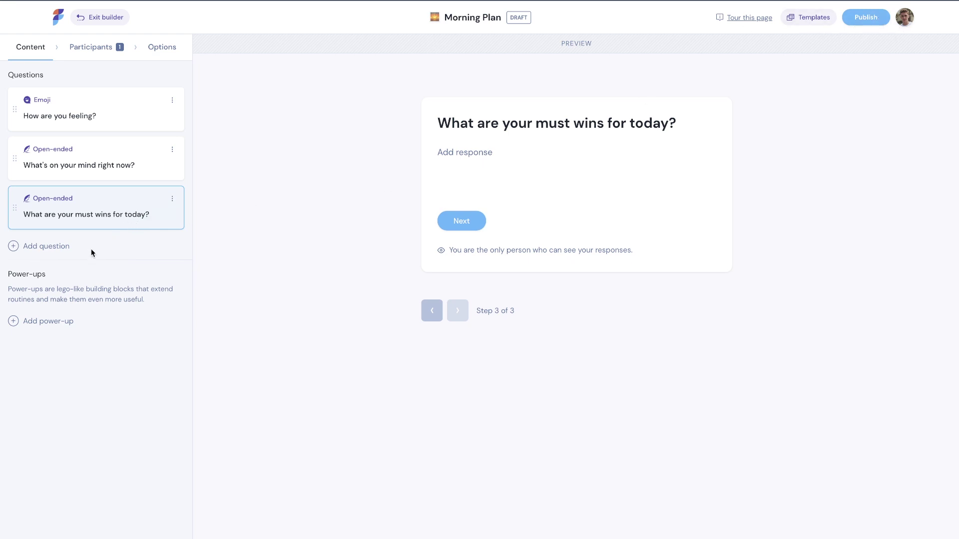
pyautogui.click(59, 249)
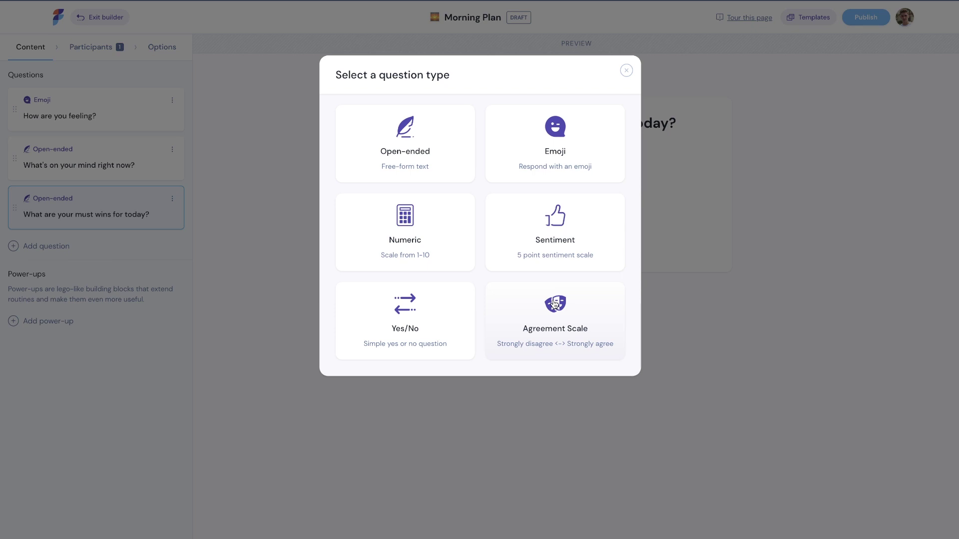
pyautogui.press('Escape')
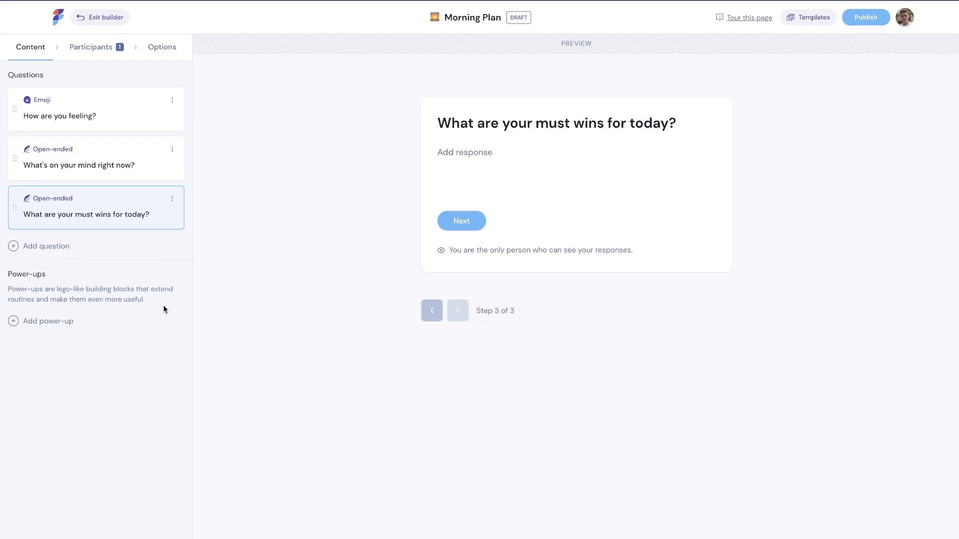
# Browse the available power-ups and close them without adding any.
pyautogui.click(51, 324)
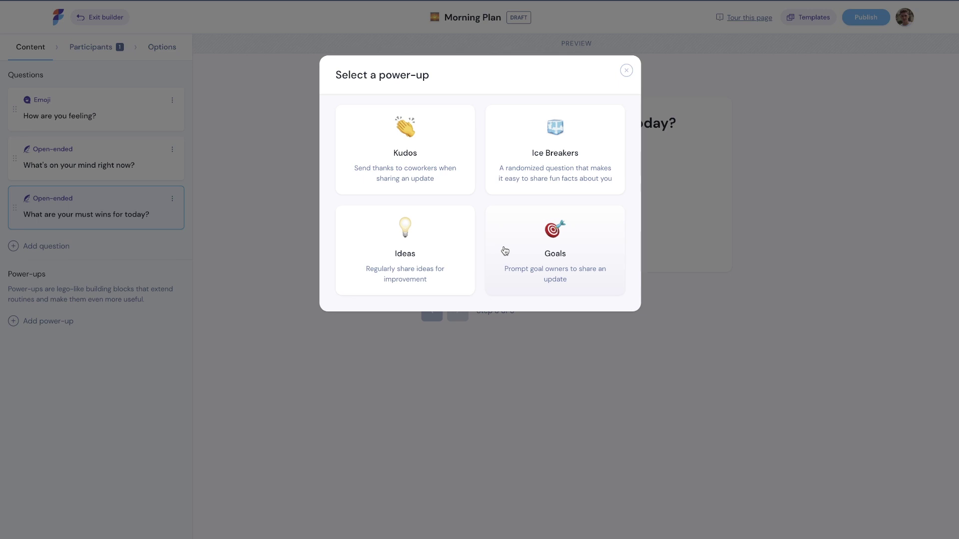
pyautogui.click(741, 177)
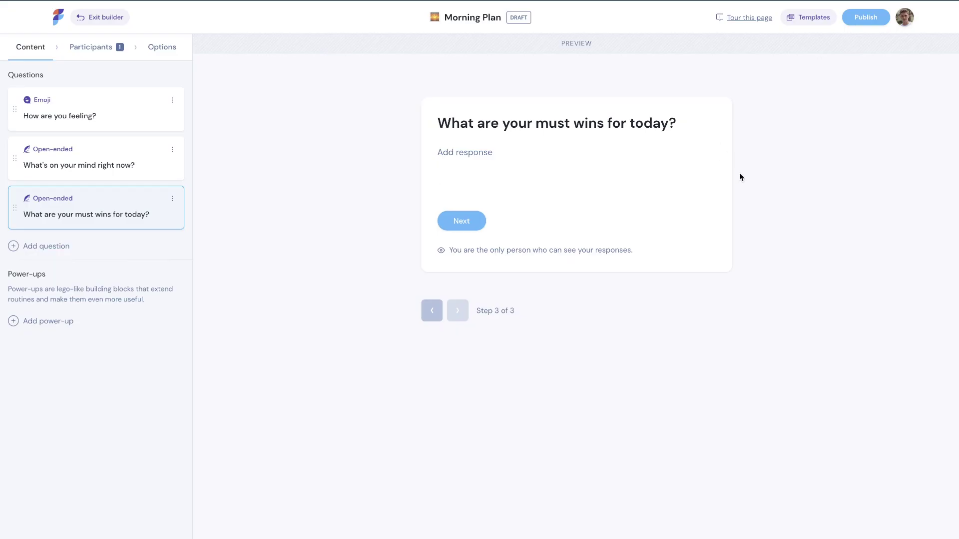
# Publish Morning Plan as a daily 8AM email routine and start its first entry immediately.
pyautogui.click(867, 17)
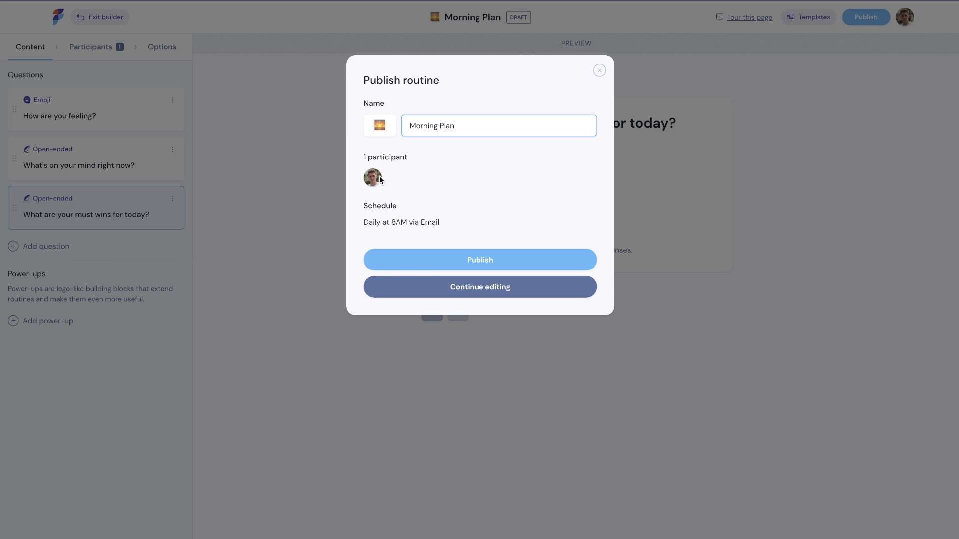
pyautogui.moveTo(389, 222); pyautogui.dragTo(439, 224)
pyautogui.click(484, 222)
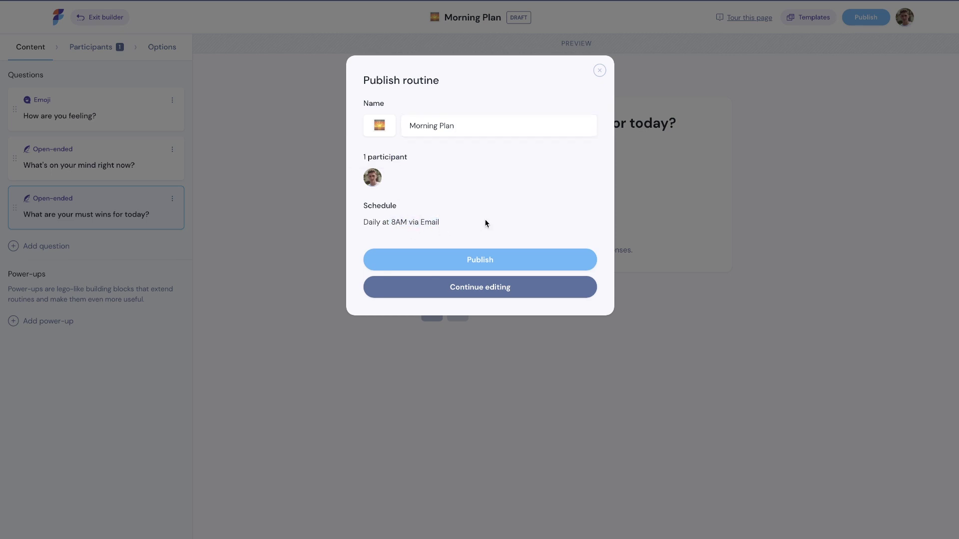
pyautogui.click(526, 259)
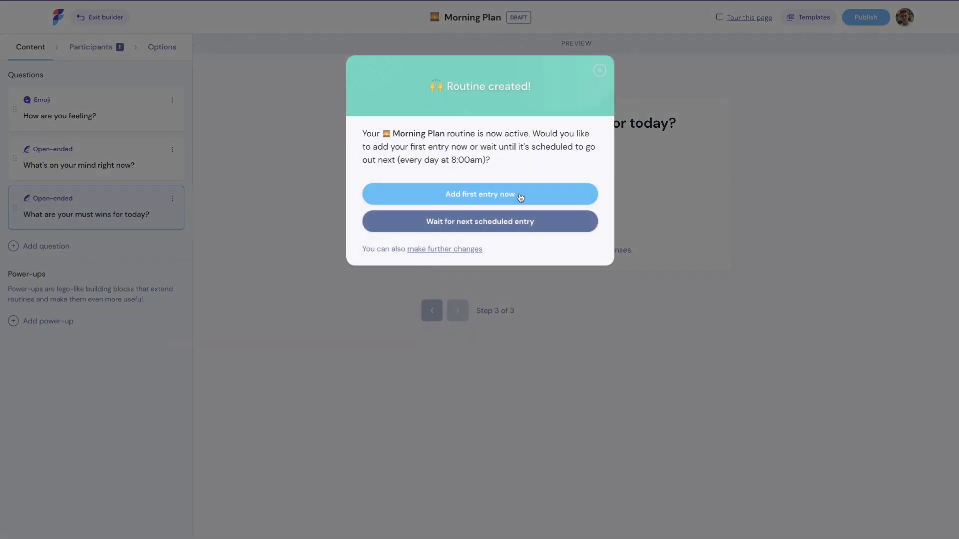
pyautogui.click(520, 195)
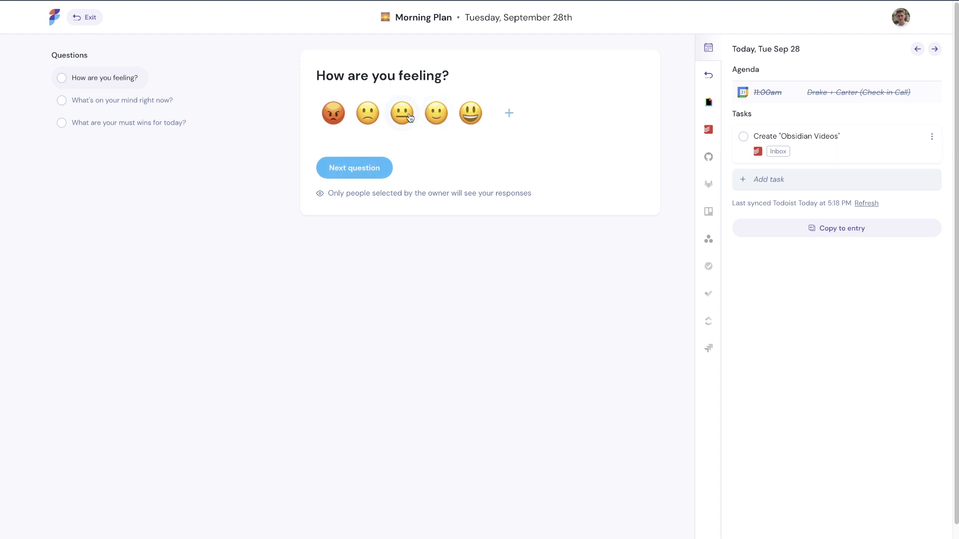
# Answer the feeling question with a slight smile and note 'I'm making a video for a cool app'.
pyautogui.click(446, 120)
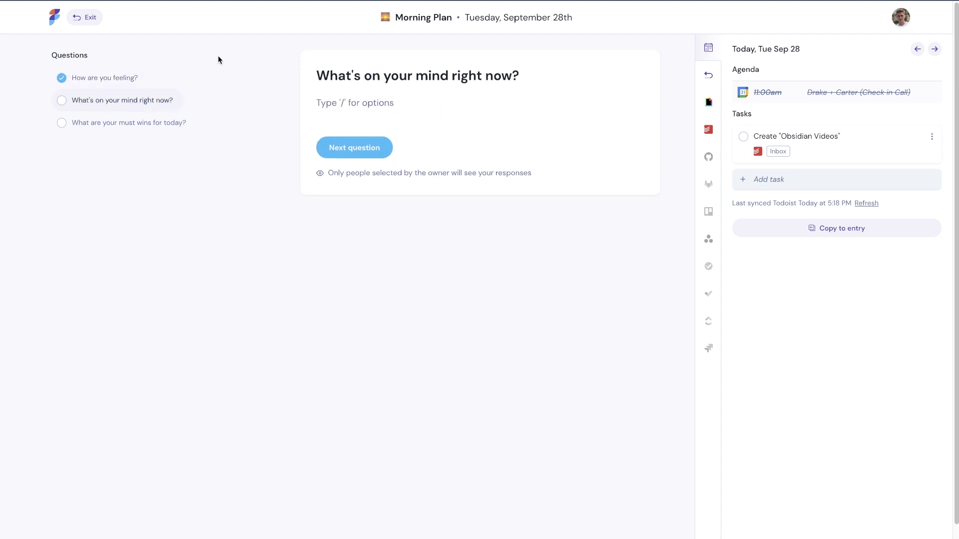
pyautogui.click(370, 102)
pyautogui.write("I'm making a video for a coll app")
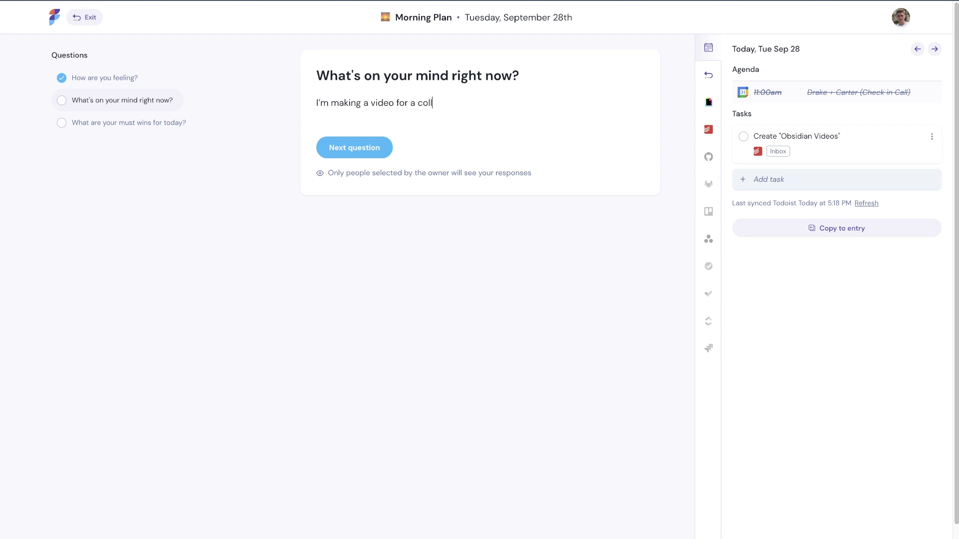
pyautogui.press('BackSpace')
pyautogui.press('BackSpace')
pyautogui.press('BackSpace')
pyautogui.press('BackSpace')
pyautogui.press('BackSpace')
pyautogui.press('BackSpace')
pyautogui.write('ol app')
pyautogui.hotkey('ctrl', 'Return')
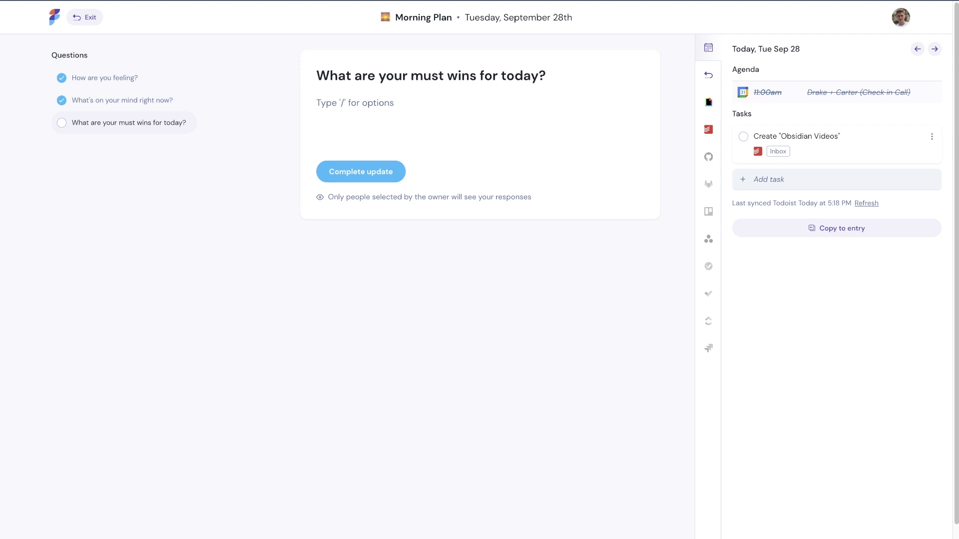
# List the must-wins 'Complete my videos' and 'Complete website edits', then complete the update.
pyautogui.write('- Complete my videos')
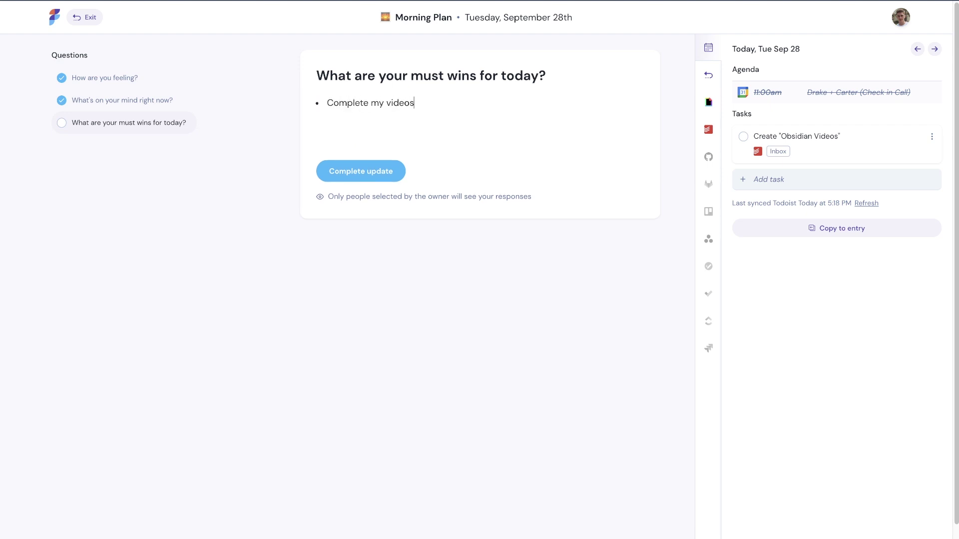
pyautogui.press('Return')
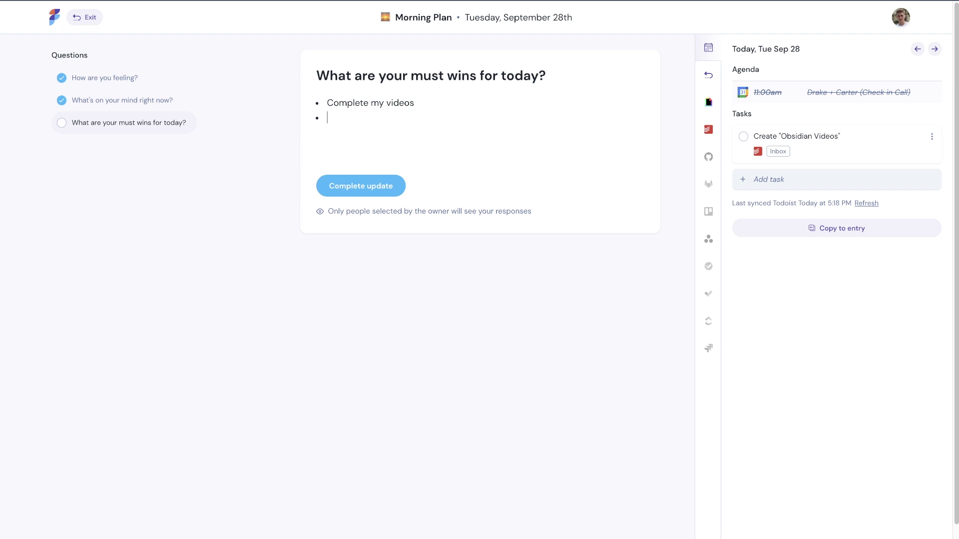
pyautogui.write('Complete website edits')
pyautogui.click(357, 191)
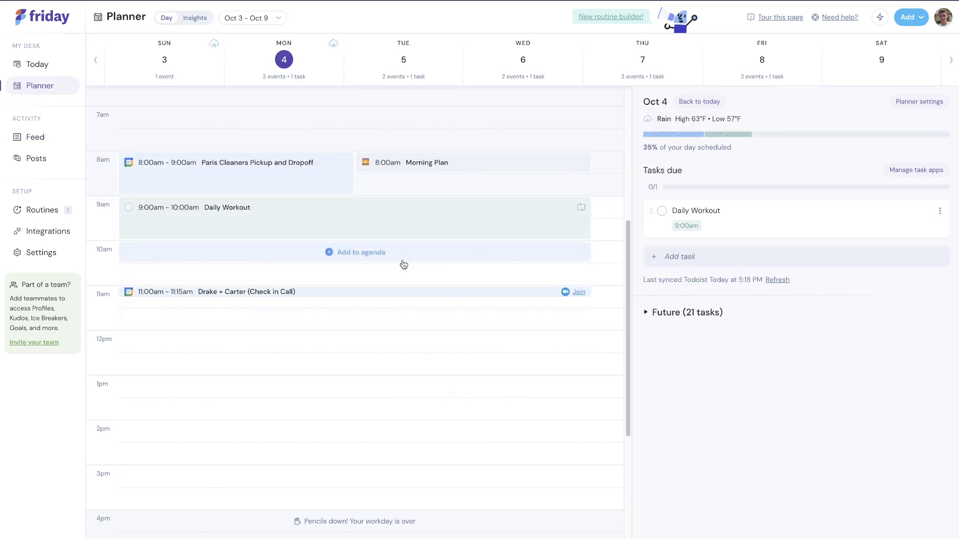
# Start adding an item to the free 10am slot on the Oct 4 planner.
pyautogui.click(318, 262)
# Schedule a Focus Time block from 10:00am to 2:00pm on Oct 4.
pyautogui.click(459, 145)
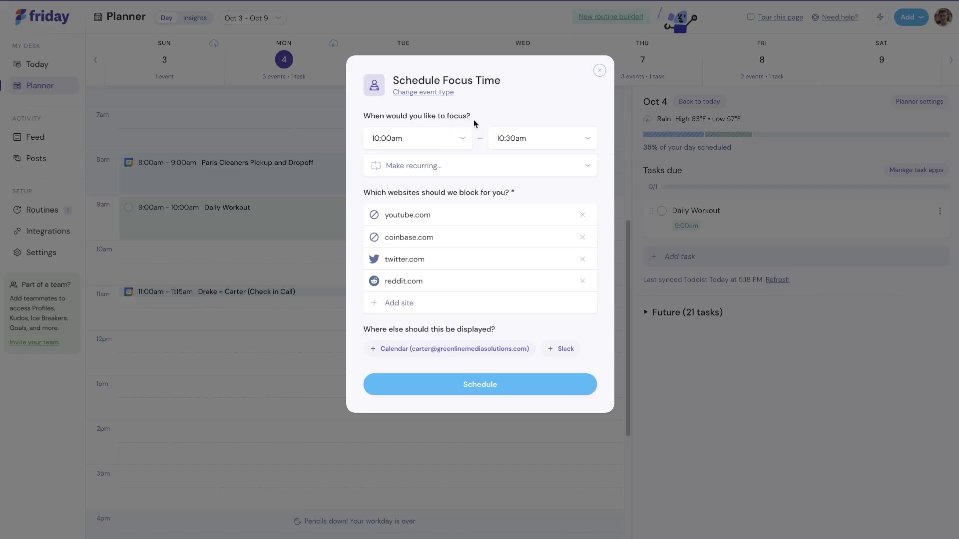
pyautogui.click(552, 136)
pyautogui.scroll(-2, 538, 209)
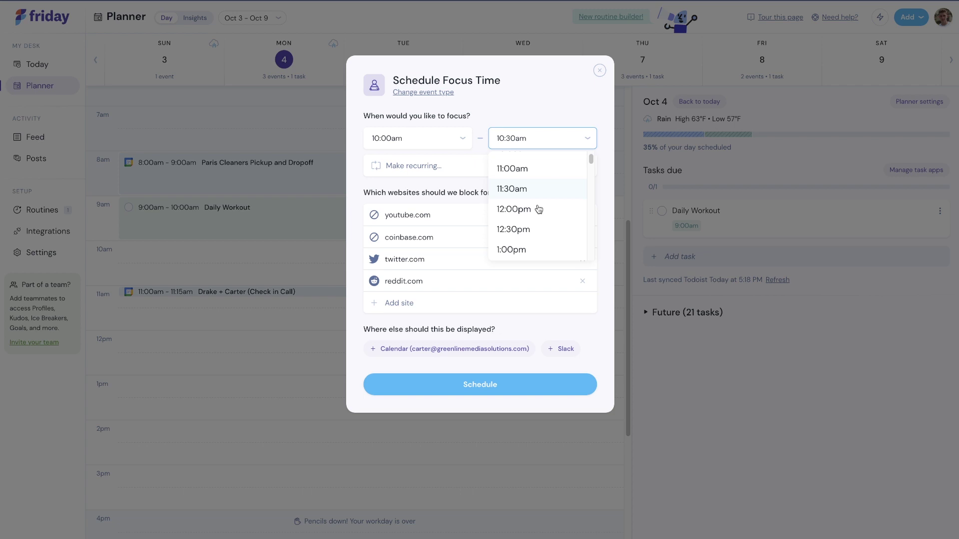
pyautogui.scroll(-2, 538, 209)
pyautogui.click(532, 246)
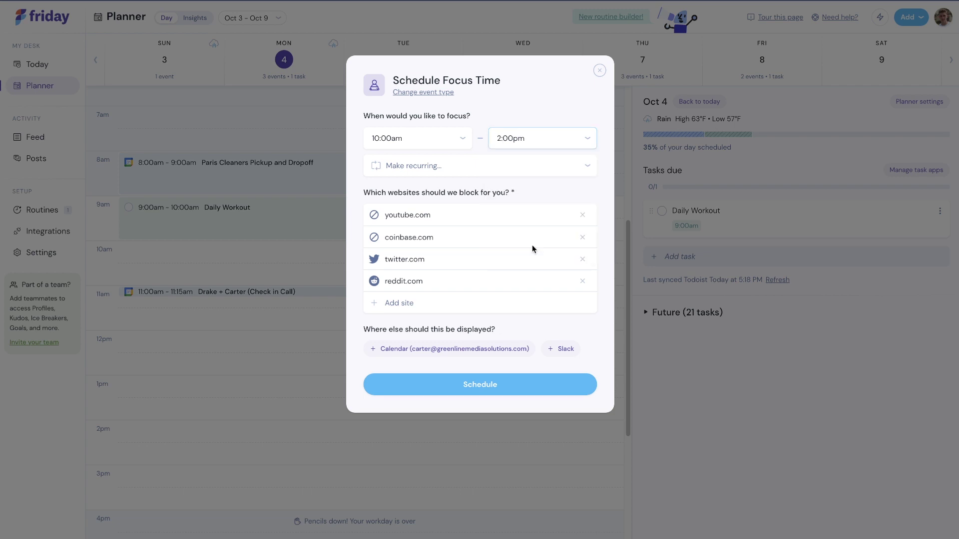
pyautogui.click(465, 391)
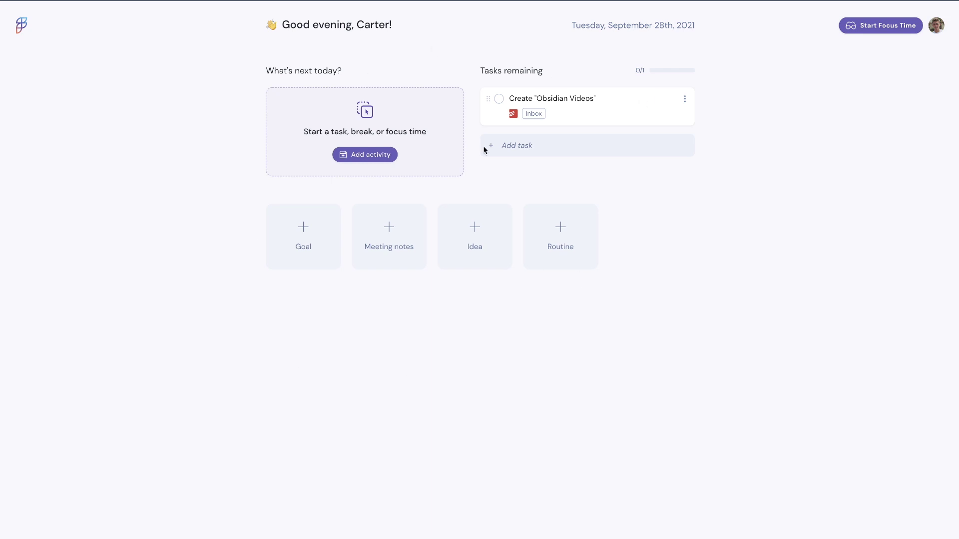
# Expand the Future list to show the 21 Todoist tasks beside the planner.
pyautogui.moveTo(585, 110)
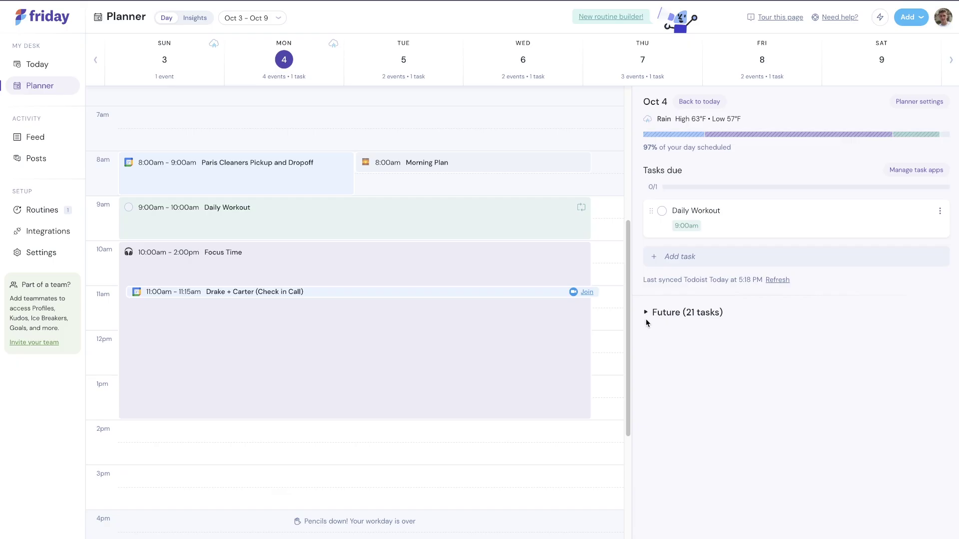
pyautogui.click(700, 313)
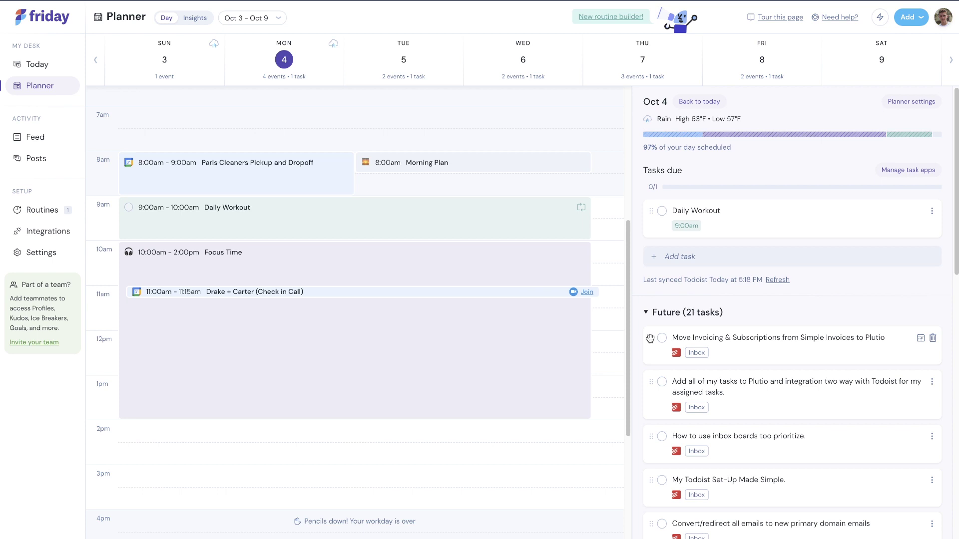
# Schedule the Plutio invoicing task at 11:30am–12:00pm and the inbox-boards task at 10:15–10:45am.
pyautogui.moveTo(650, 339); pyautogui.dragTo(282, 307)
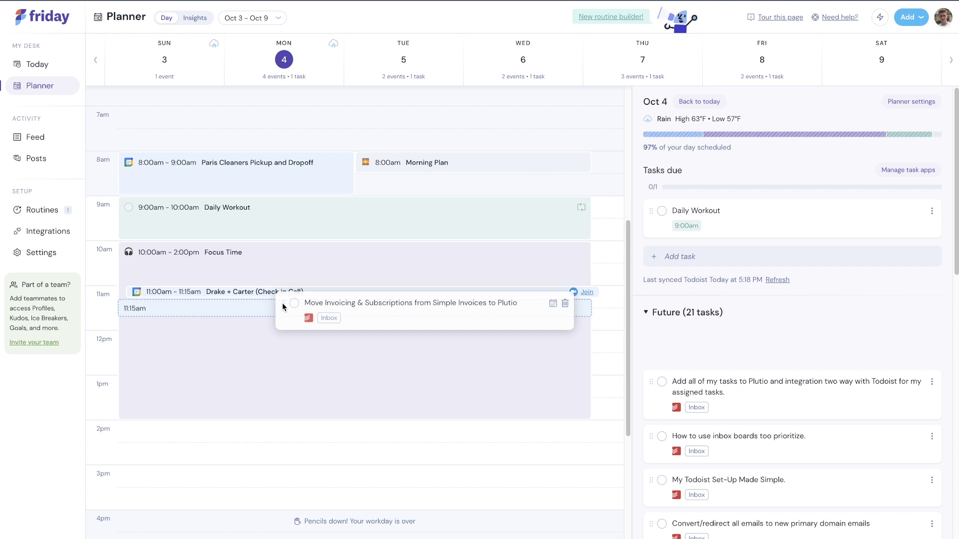
pyautogui.moveTo(283, 307); pyautogui.dragTo(282, 306)
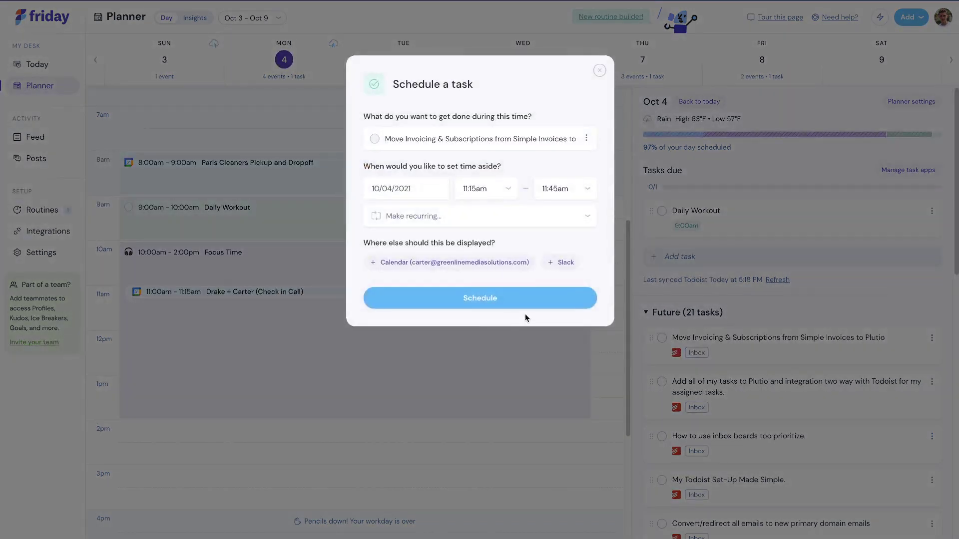
pyautogui.click(557, 191)
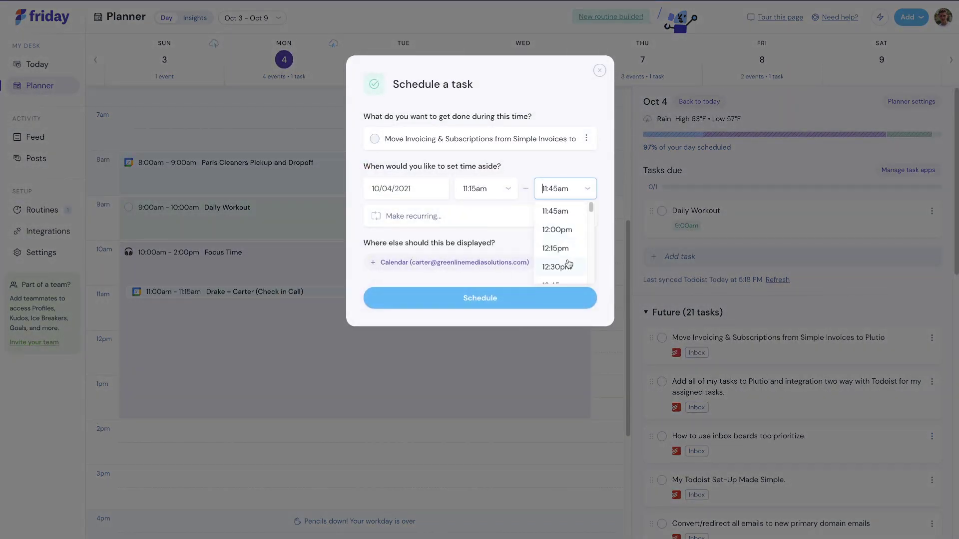
pyautogui.click(560, 165)
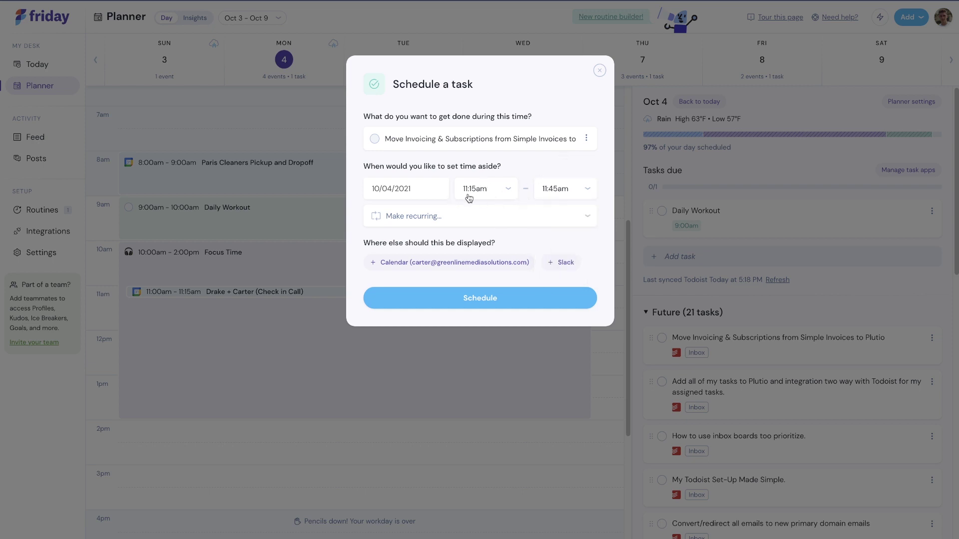
pyautogui.click(521, 304)
pyautogui.moveTo(651, 436); pyautogui.dragTo(331, 248)
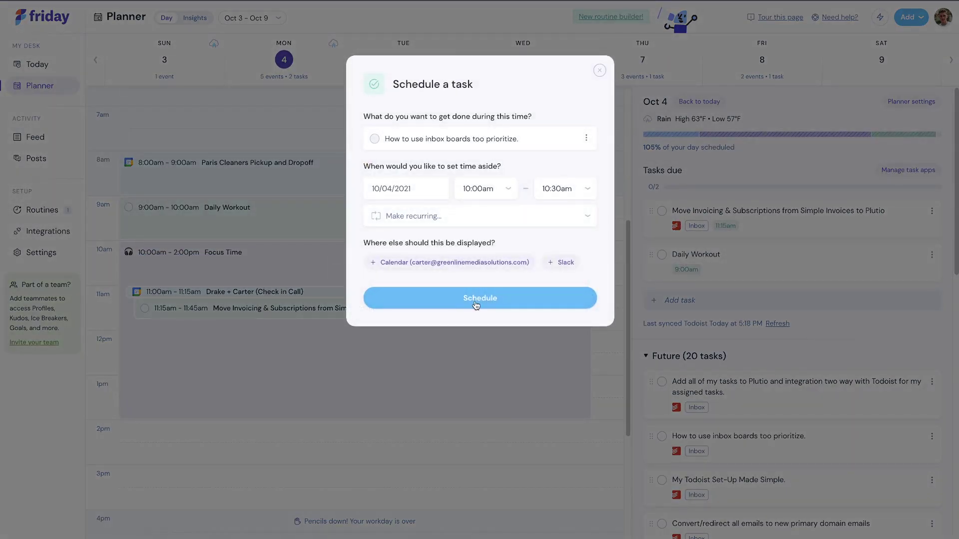
pyautogui.click(475, 299)
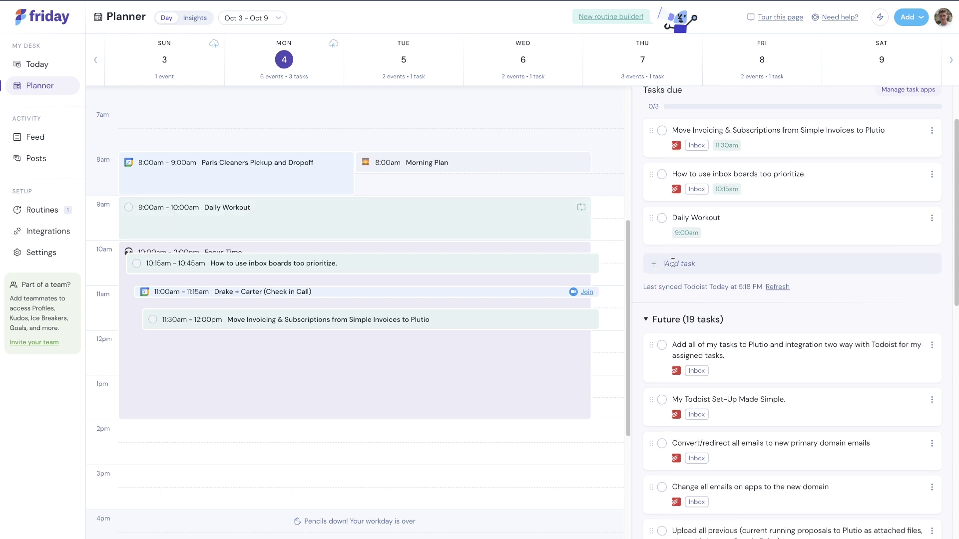
# Dismiss the stray 2pm scheduling chooser and shorten Monday's Focus Time to end at 12:00pm.
pyautogui.click(570, 453)
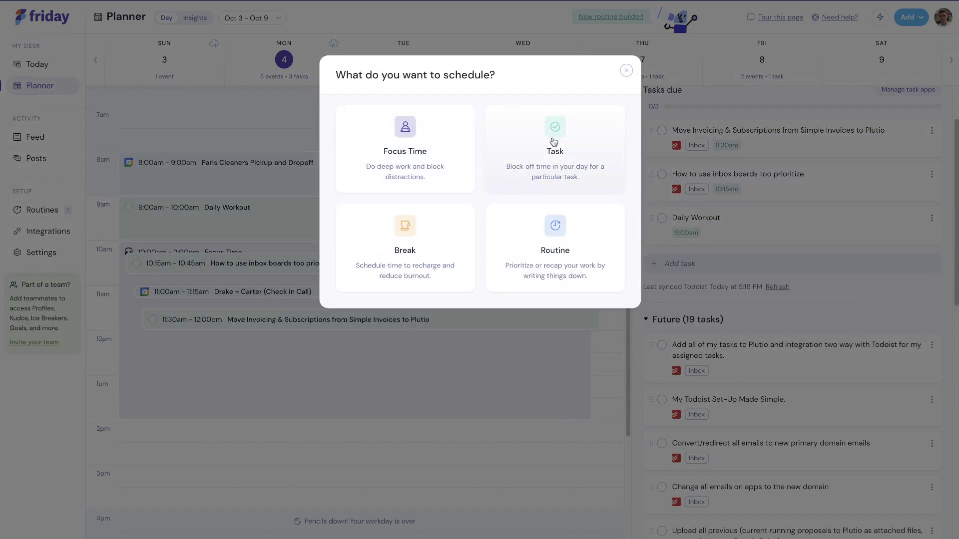
pyautogui.click(626, 70)
pyautogui.moveTo(309, 352); pyautogui.dragTo(296, 279)
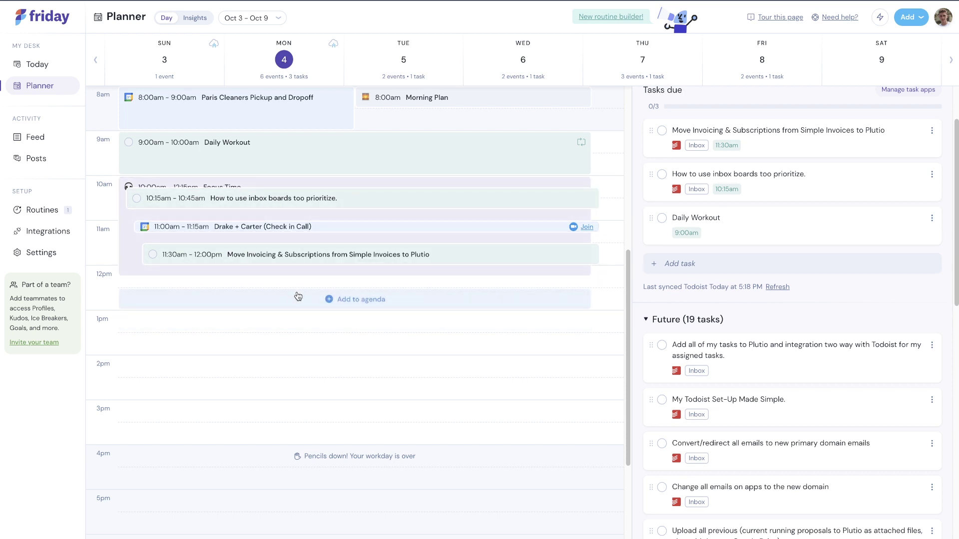
pyautogui.moveTo(325, 275); pyautogui.dragTo(325, 270)
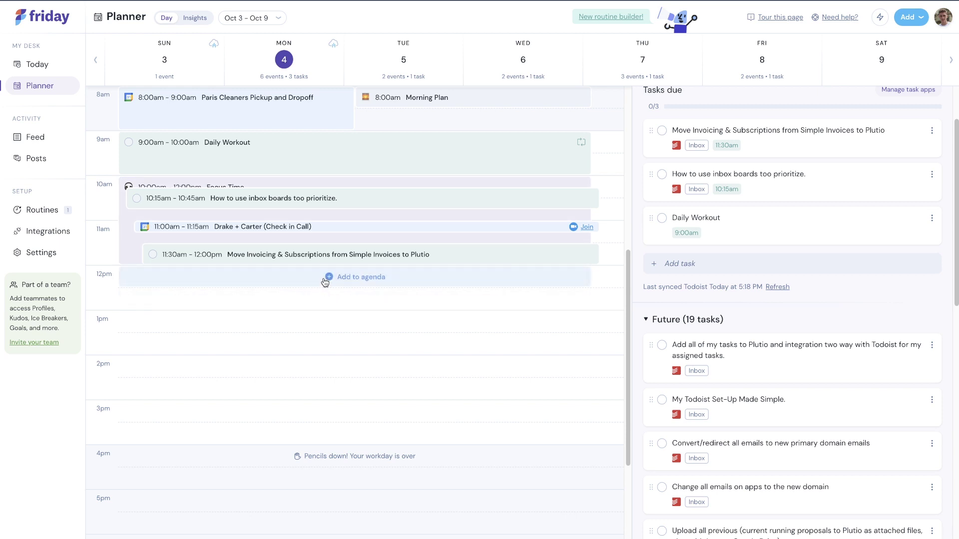
pyautogui.click(329, 277)
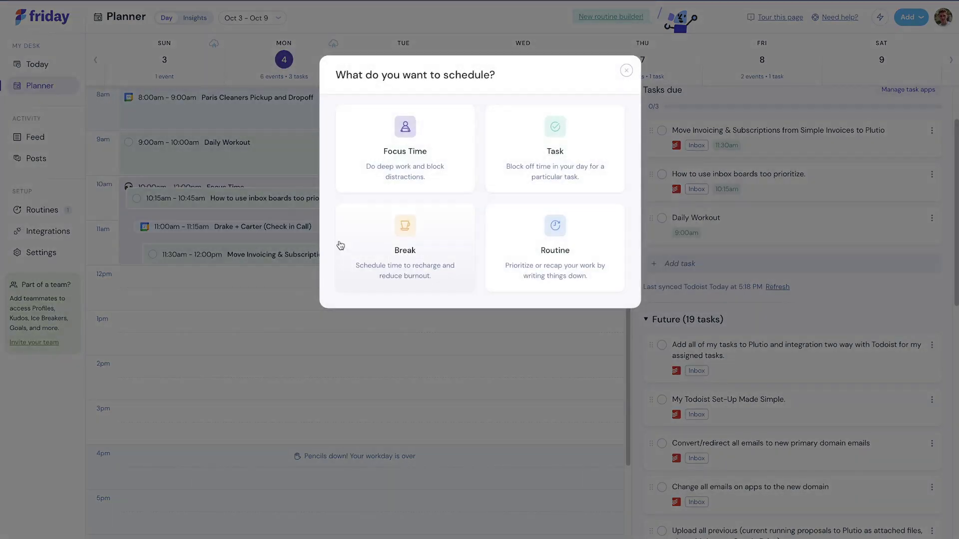
# Schedule a 'Lunch' break with the grapes emoji on Monday from 12:00pm to 1:00pm.
pyautogui.click(412, 246)
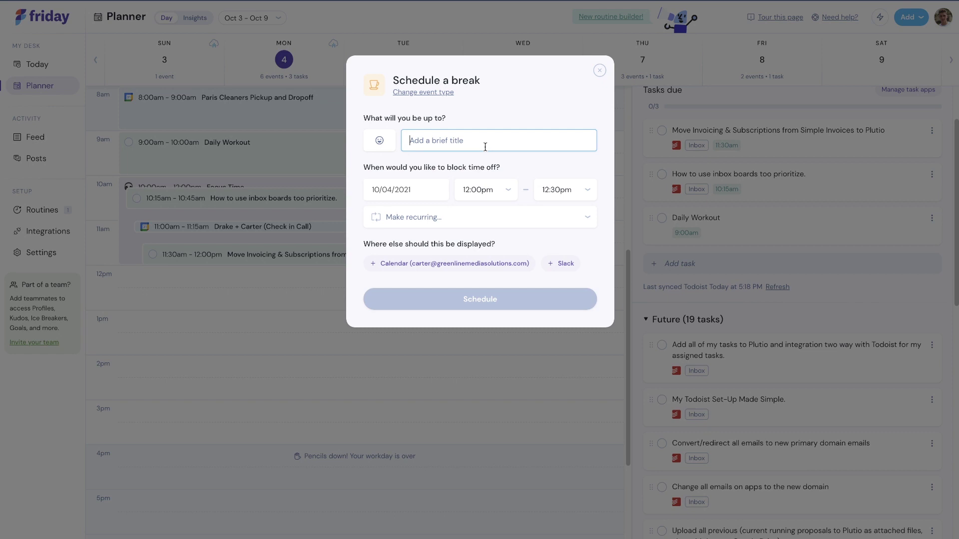
pyautogui.click(376, 145)
pyautogui.click(419, 177)
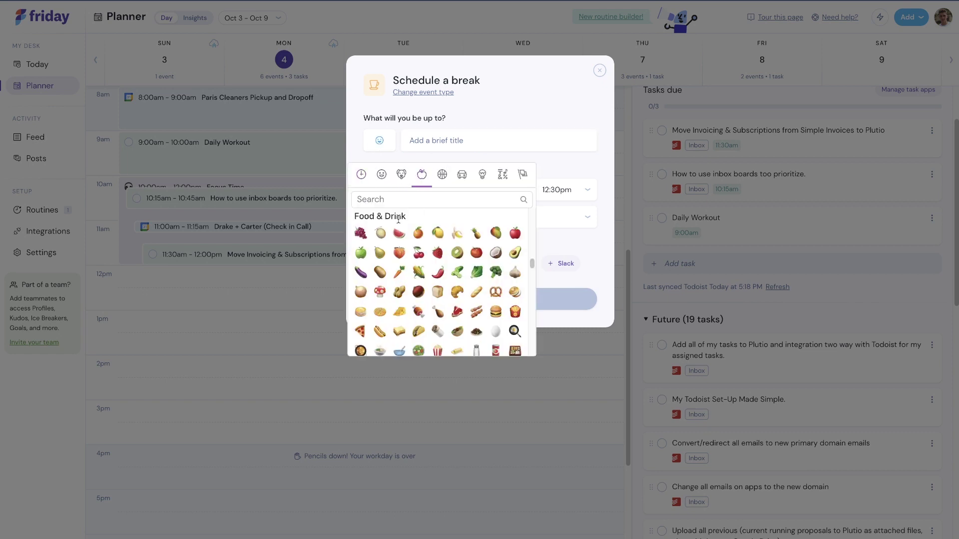
pyautogui.click(361, 233)
pyautogui.click(469, 139)
pyautogui.write('Lunch')
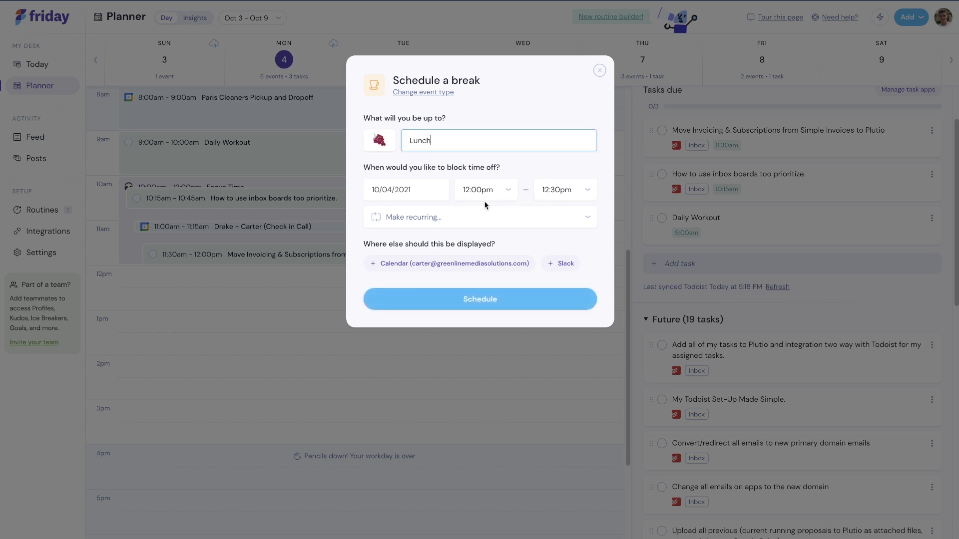
pyautogui.click(578, 198)
pyautogui.click(566, 254)
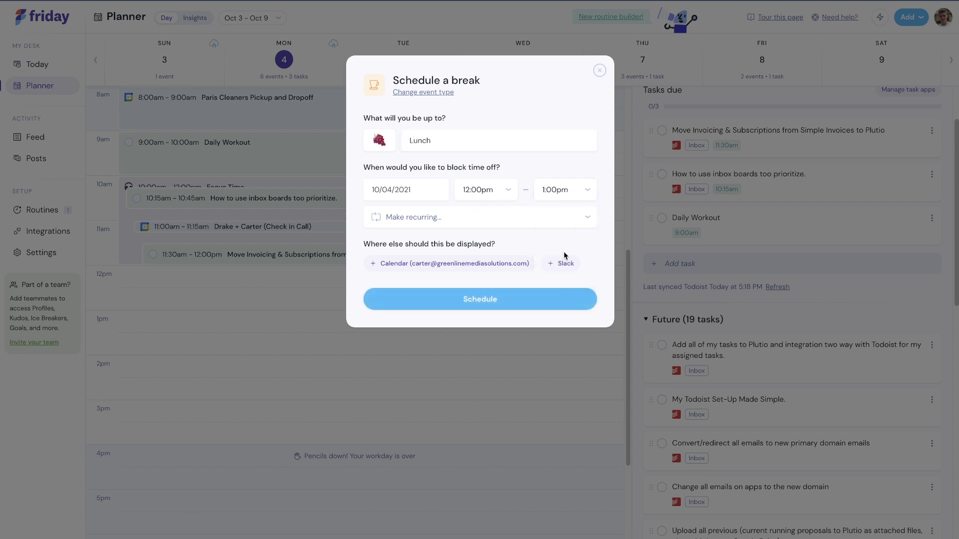
pyautogui.click(469, 303)
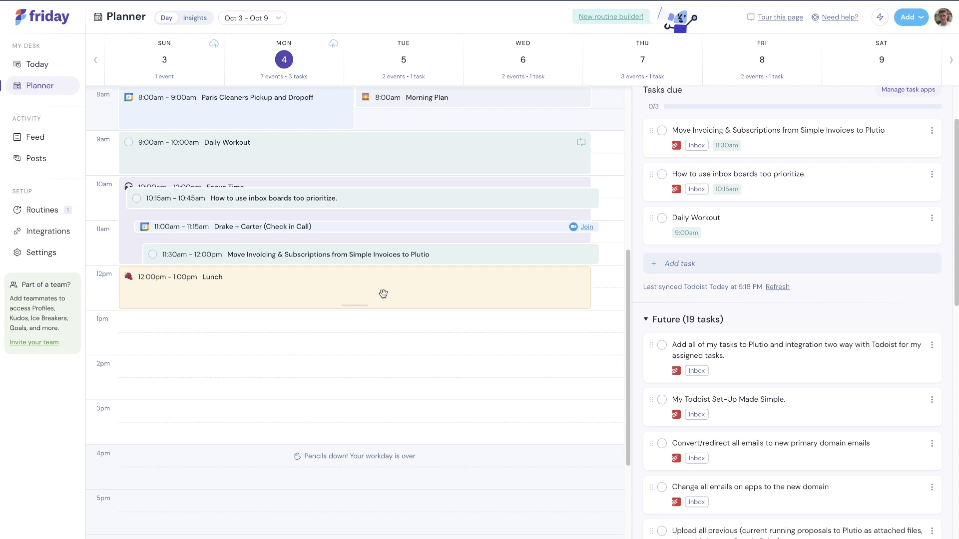
# Add a Focus Time block at 1:00pm on Monday and extend it to 4:00pm.
pyautogui.click(368, 332)
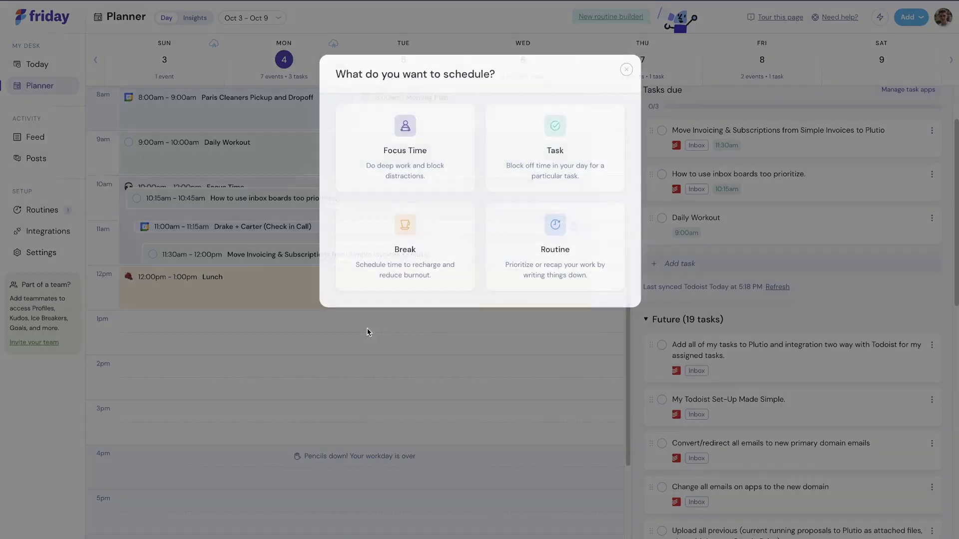
pyautogui.click(405, 150)
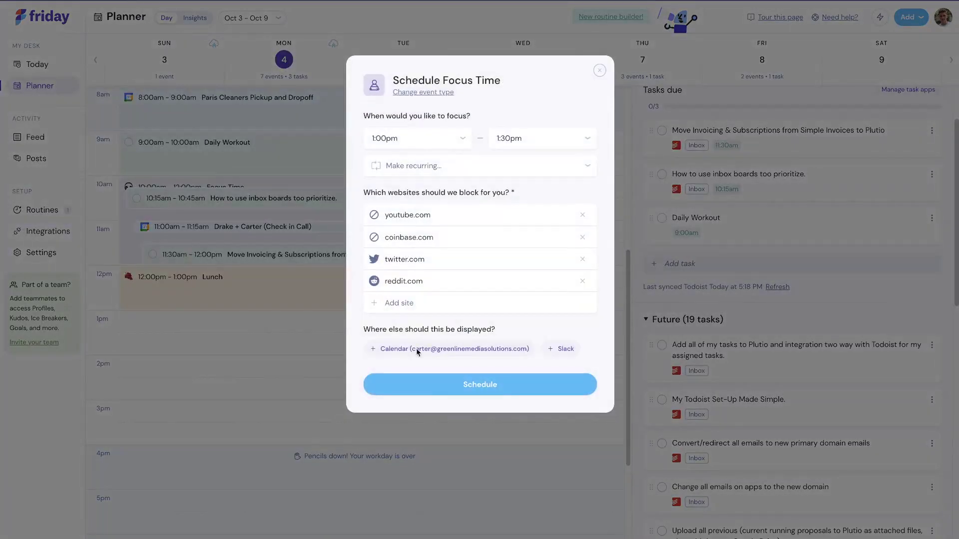
pyautogui.click(432, 396)
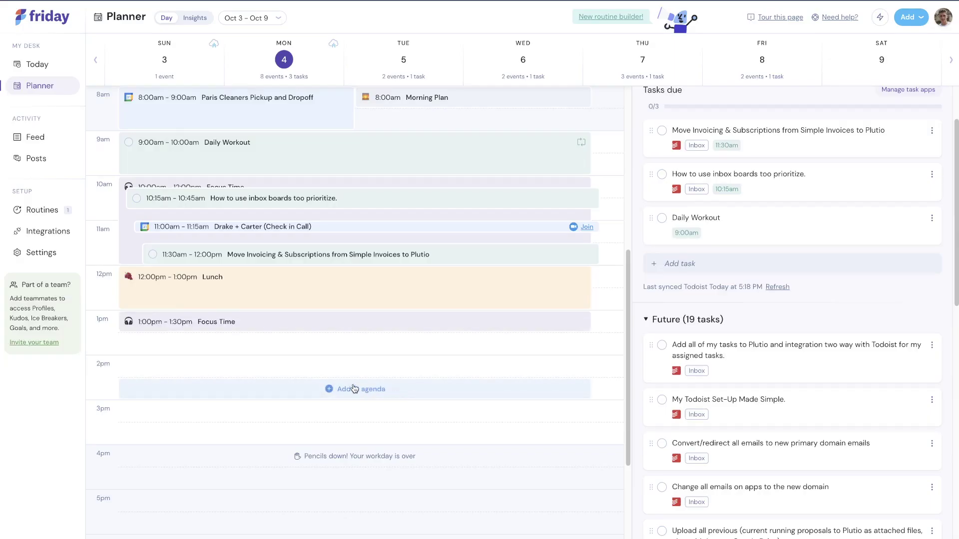
pyautogui.moveTo(364, 331); pyautogui.dragTo(372, 445)
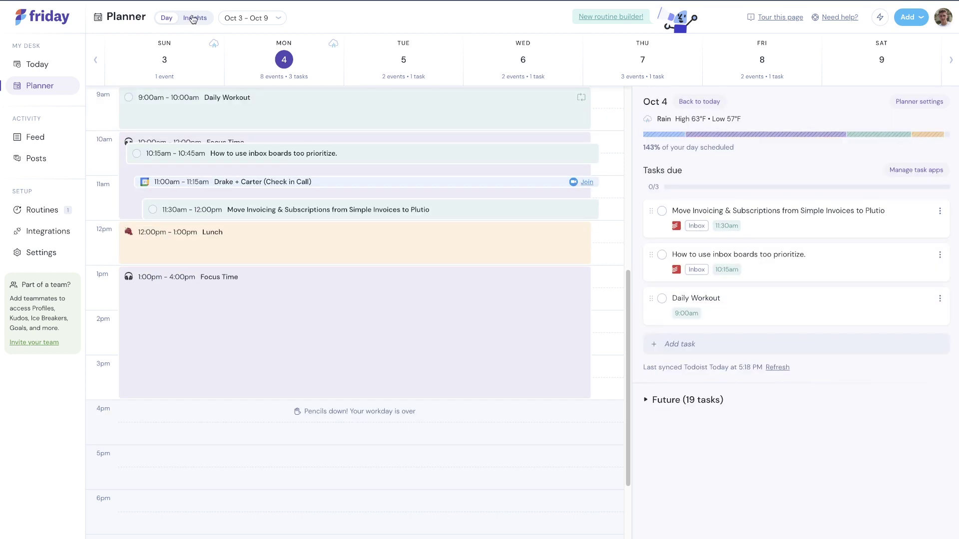
pyautogui.click(189, 19)
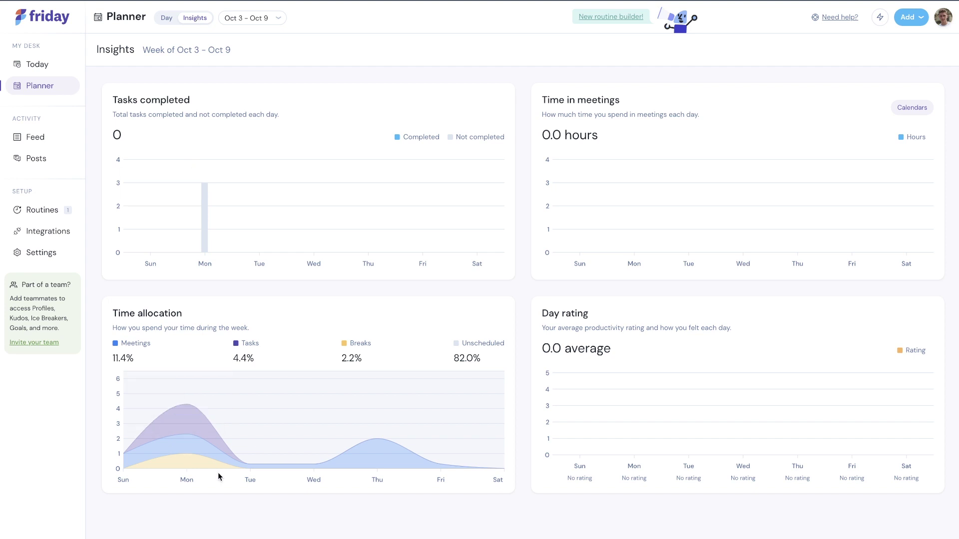
# Highlight the Oct 3 – Oct 9 subtitle and the Unscheduled 82.0%, Tasks 4.4% and Meetings 11.4% figures.
pyautogui.moveTo(143, 47); pyautogui.dragTo(238, 60)
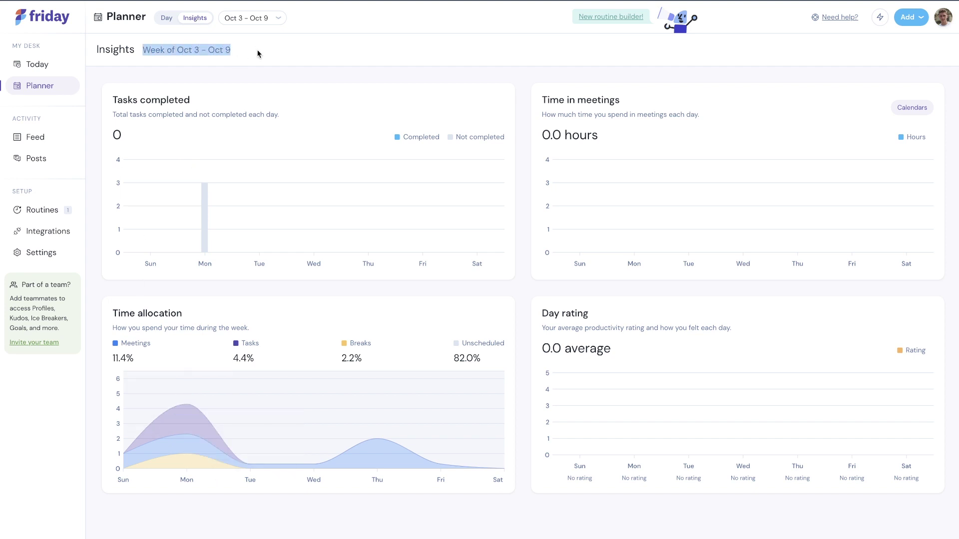
pyautogui.click(258, 53)
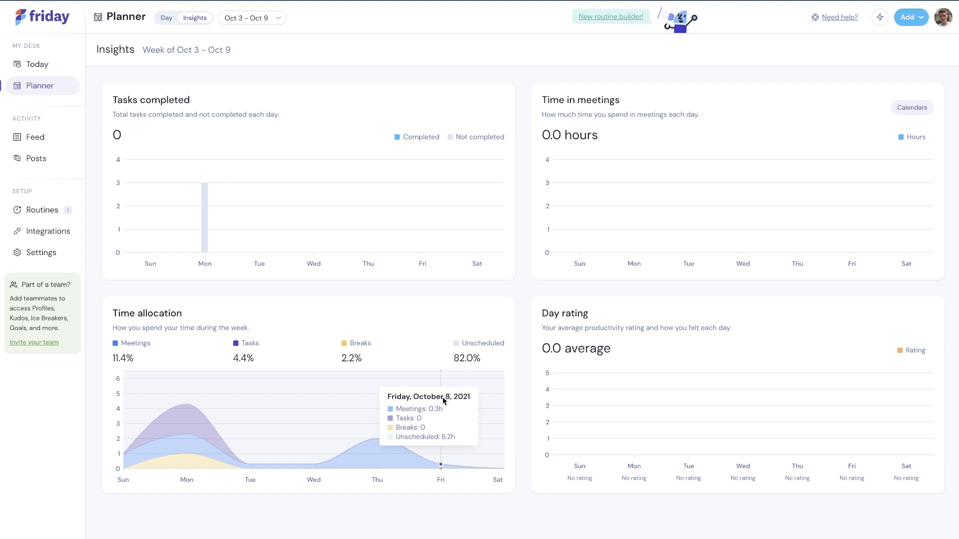
pyautogui.doubleClick(464, 359)
pyautogui.moveTo(370, 360); pyautogui.dragTo(257, 358)
pyautogui.moveTo(111, 348); pyautogui.dragTo(137, 365)
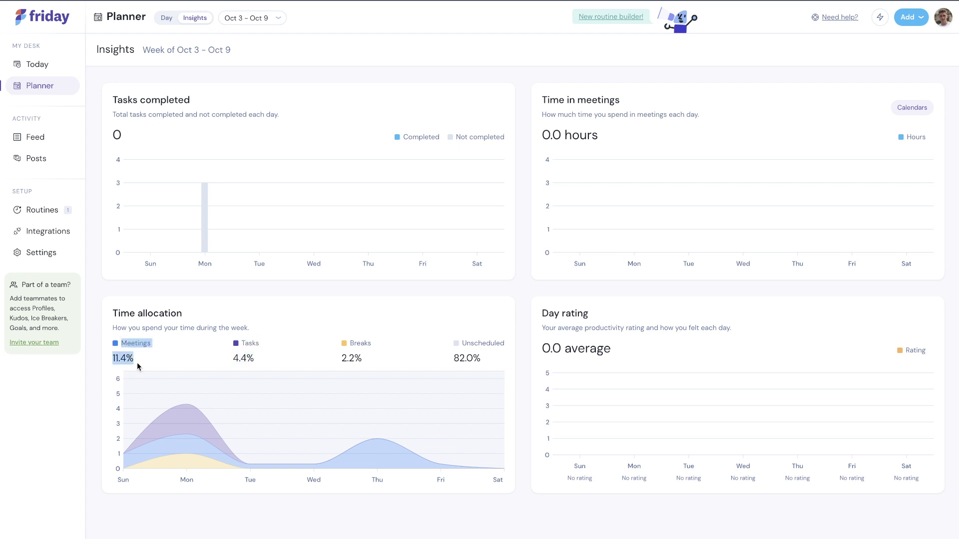
pyautogui.click(142, 368)
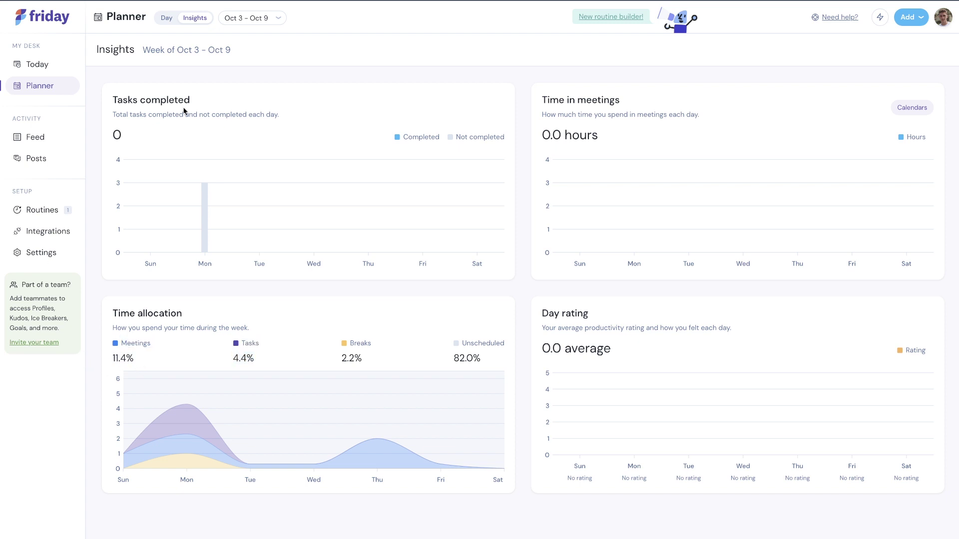